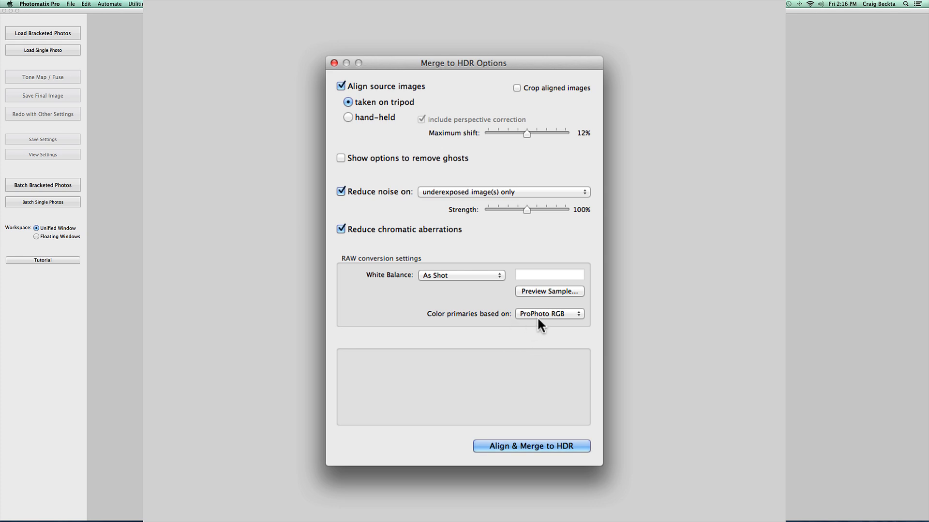
# Step: Align and merge the tripod-shot bracketed photos to HDR, and move the histogram window above the preview image
pyautogui.click(517, 445)
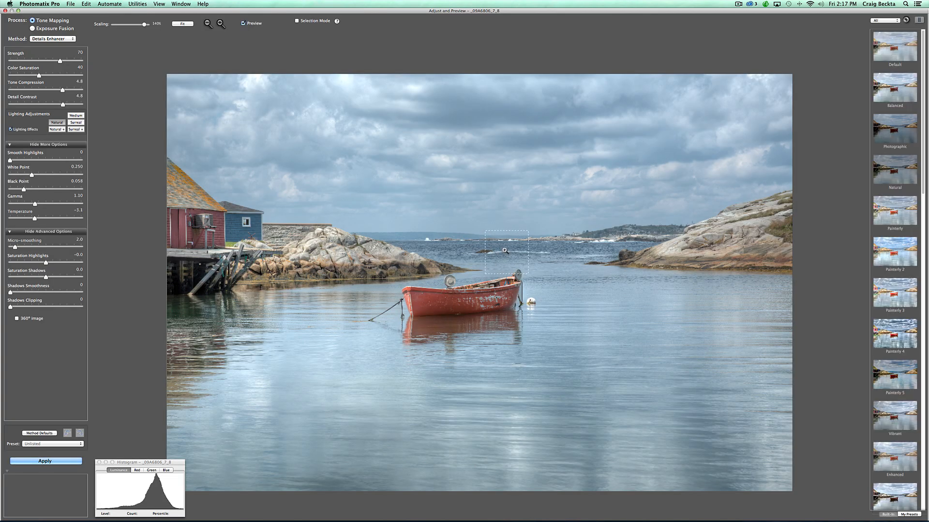
pyautogui.moveTo(147, 465); pyautogui.dragTo(467, 20)
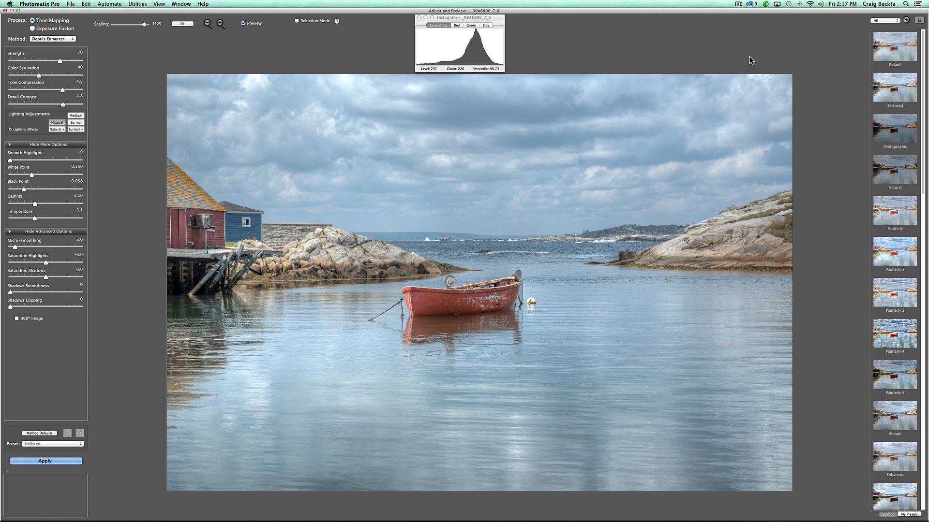
# Step: Try the Painterly 4 preset, and reset the tone mapping settings to the Default preset
pyautogui.click(899, 334)
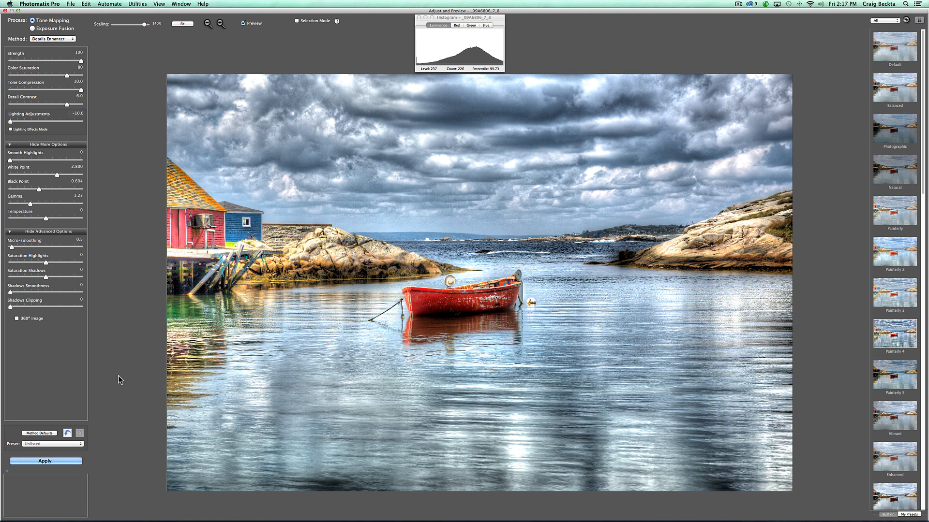
pyautogui.click(76, 445)
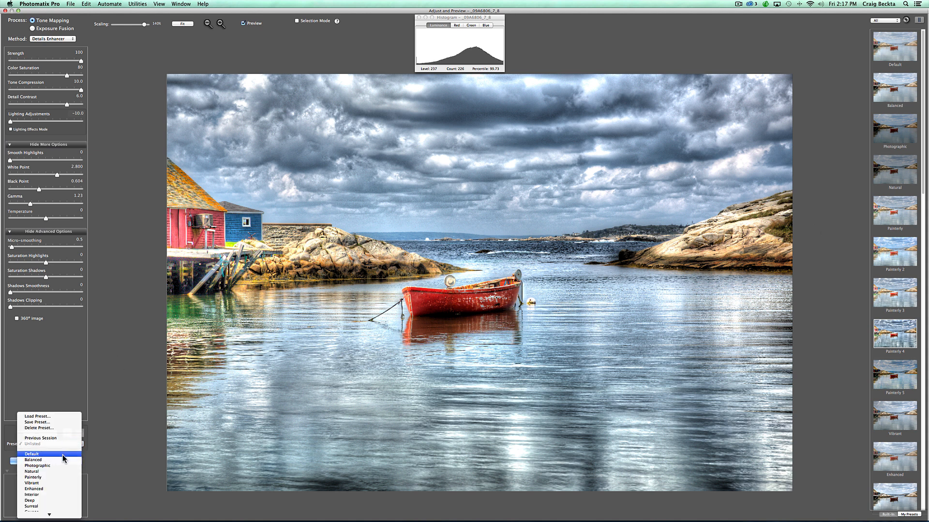
pyautogui.click(63, 455)
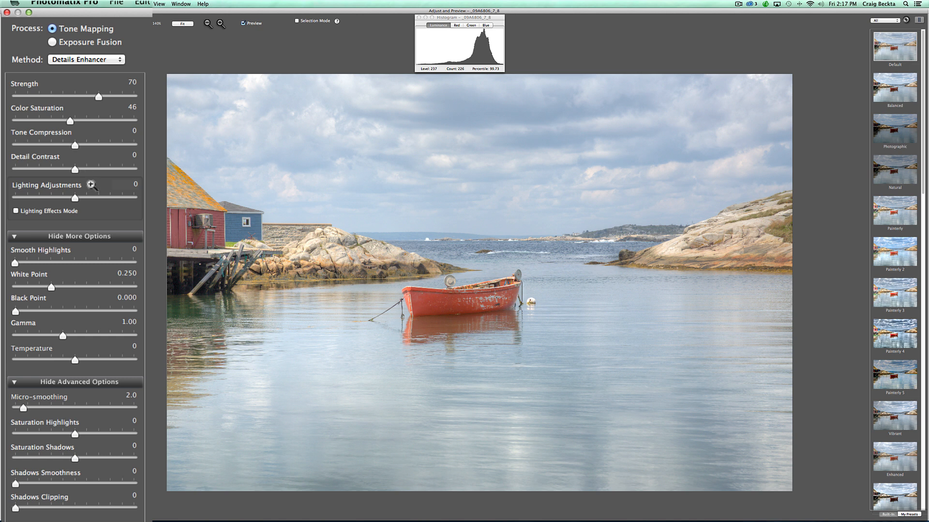
# Step: Enable Lighting Effects Mode for the lighting adjustments with the Natural option
pyautogui.click(15, 211)
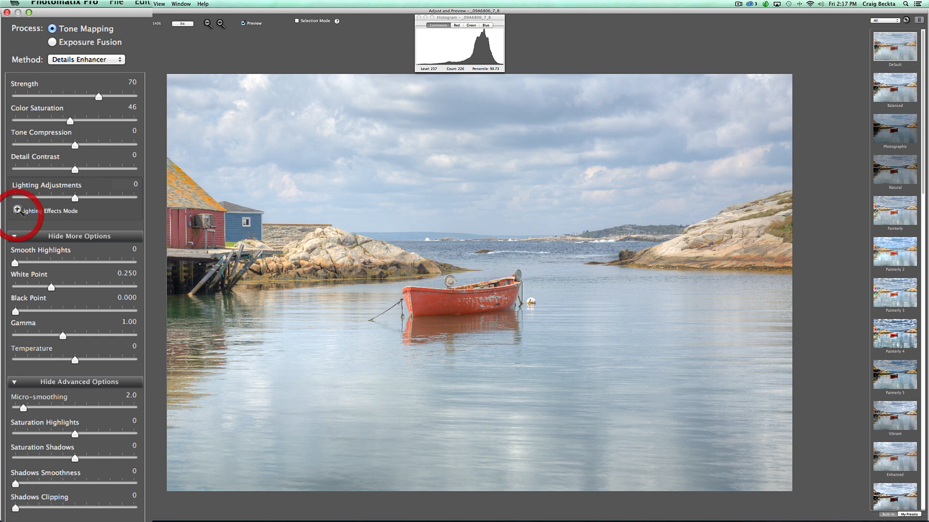
pyautogui.click(15, 212)
pyautogui.click(15, 212)
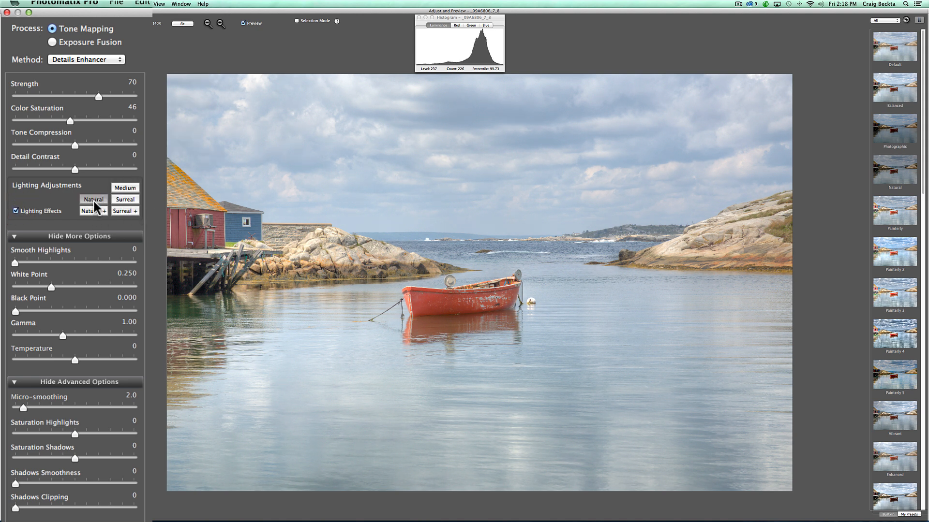
# Step: Set Strength to 79, Color Saturation to 39, and both Tone Compression and Detail Contrast to 3.0
pyautogui.moveTo(99, 96); pyautogui.dragTo(111, 96)
pyautogui.moveTo(67, 120); pyautogui.dragTo(93, 170)
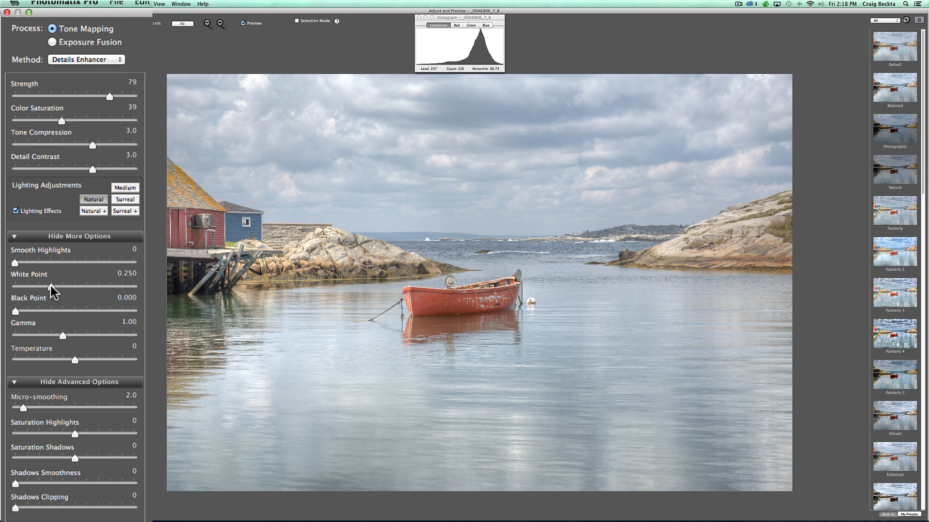
# Step: Set White Point to 0.184, Black Point to 0.452, Gamma to 1.08 and Temperature to -1.2
pyautogui.moveTo(51, 286); pyautogui.dragTo(46, 287)
pyautogui.moveTo(15, 312); pyautogui.dragTo(50, 311)
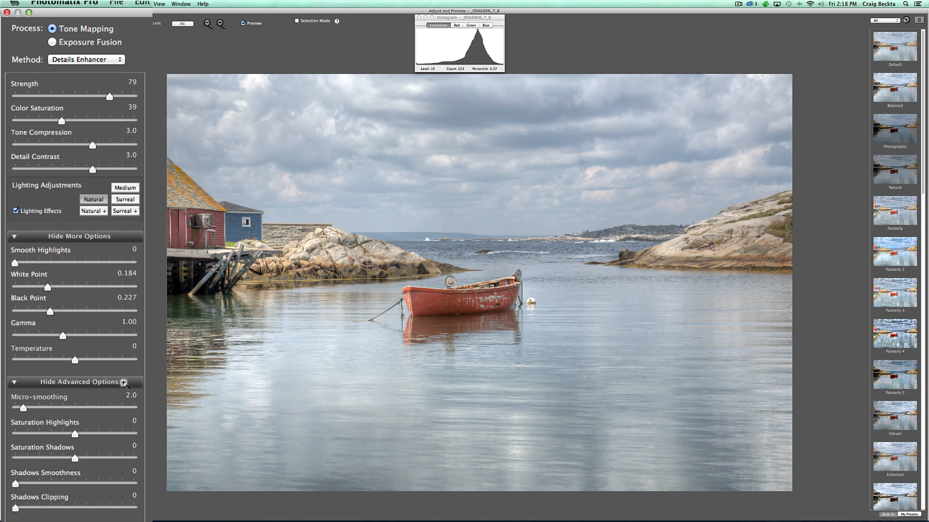
pyautogui.moveTo(50, 312); pyautogui.dragTo(59, 312)
pyautogui.moveTo(64, 336); pyautogui.dragTo(57, 334)
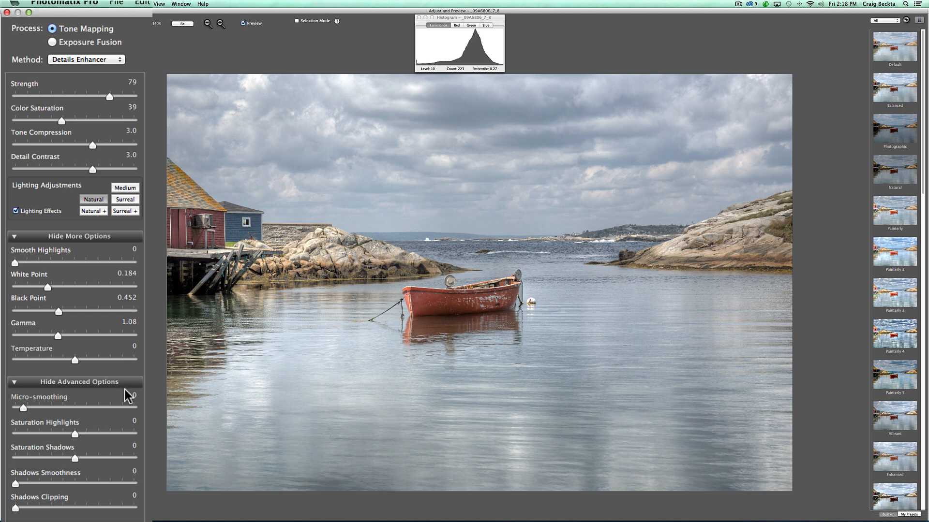
pyautogui.moveTo(75, 360); pyautogui.dragTo(69, 361)
pyautogui.click(68, 362)
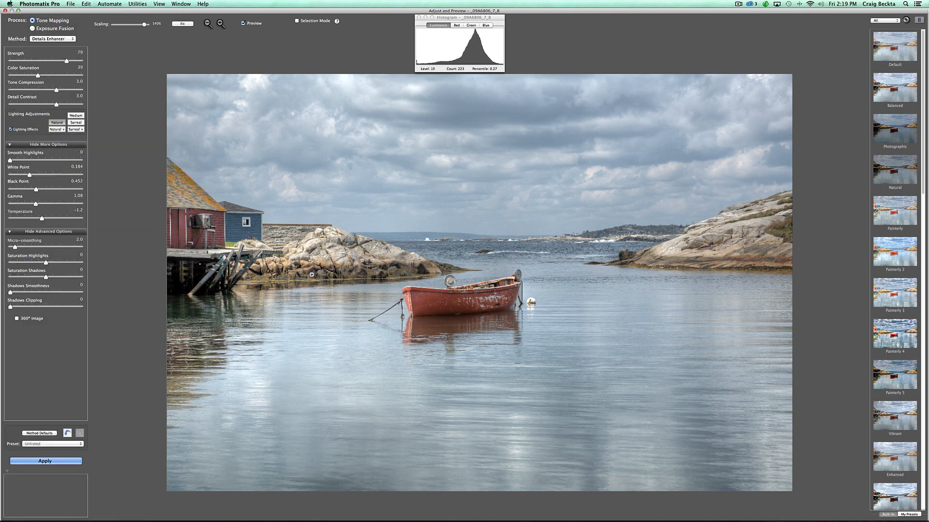
# Step: Apply the tone mapping to the image and finish the finishing touches with sharpening left at None
pyautogui.click(67, 462)
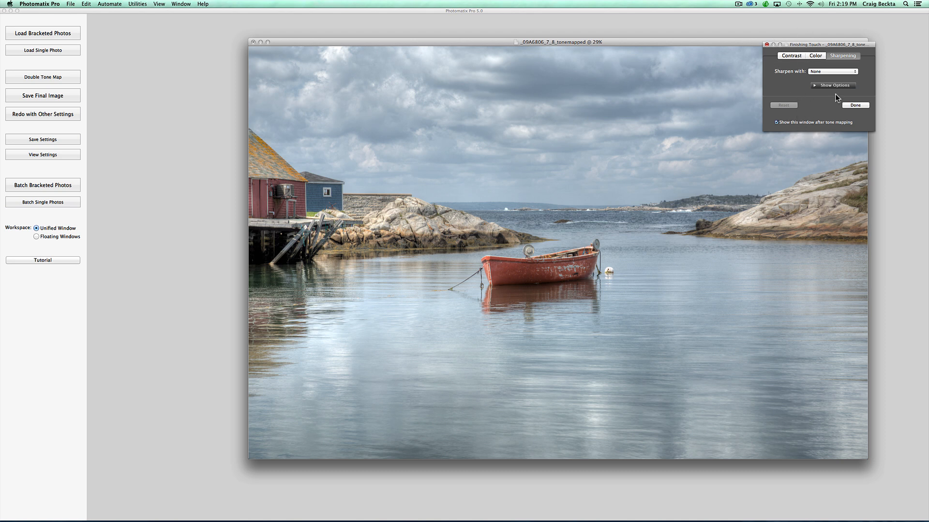
pyautogui.click(847, 106)
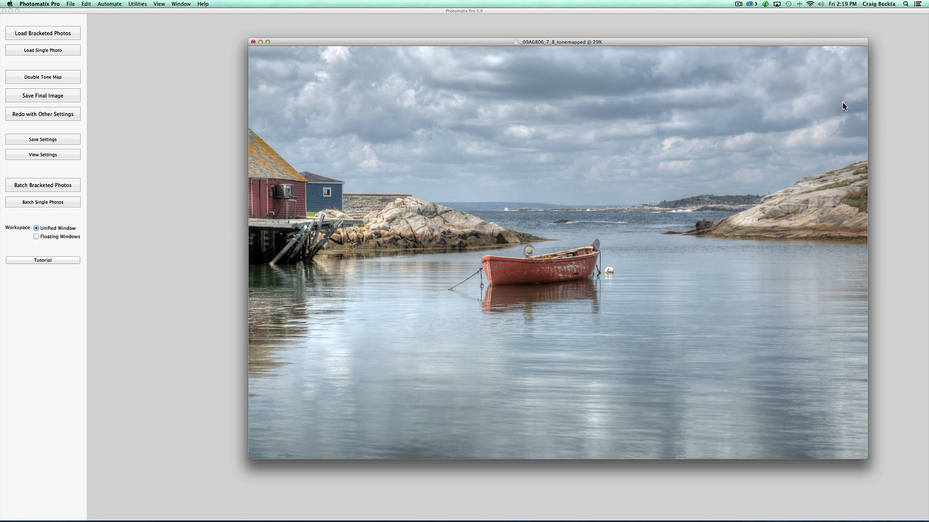
# Step: Save the image to the Desktop as a 16-bit TIFF named _09A6806_7_8_tonemapped
pyautogui.click(70, 4)
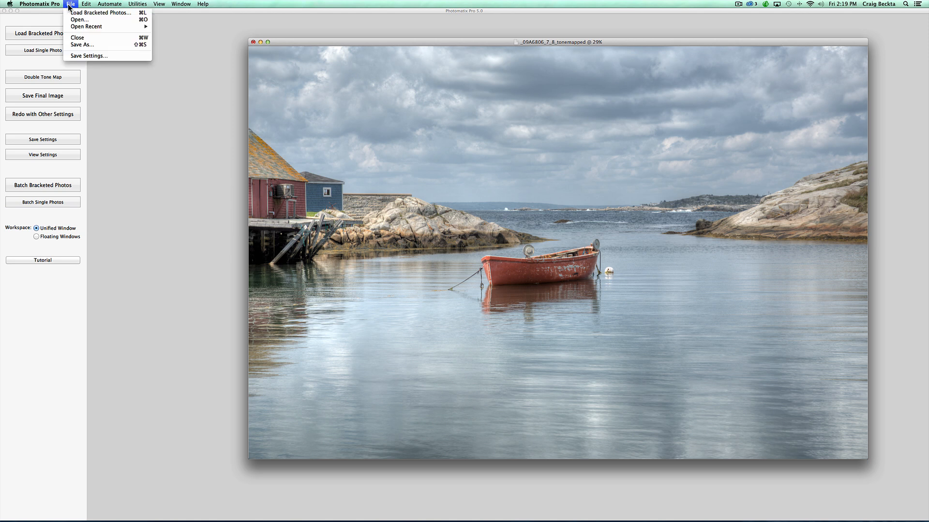
pyautogui.click(79, 44)
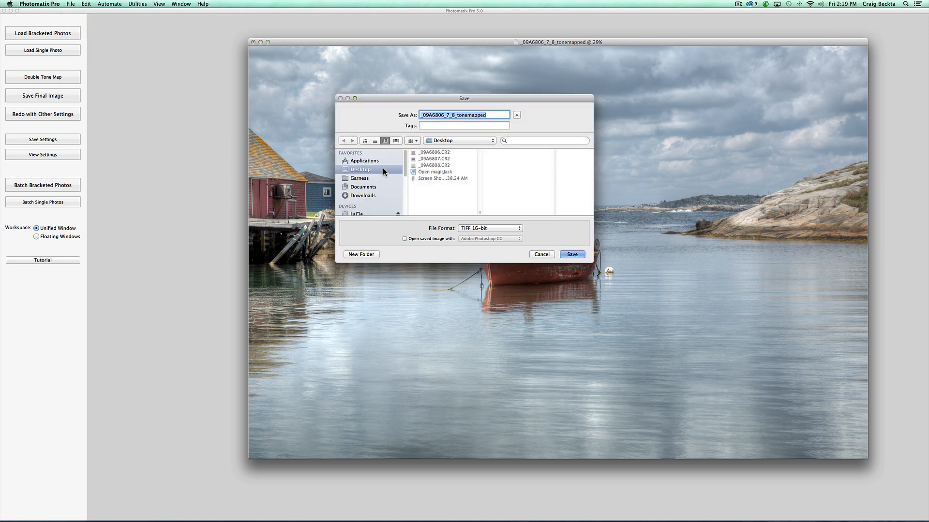
pyautogui.click(571, 255)
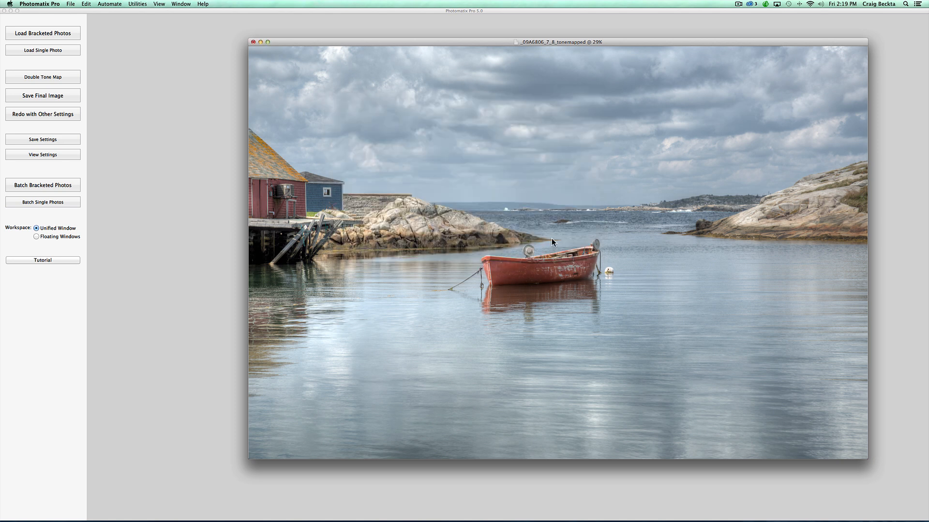
# Step: Switch to Adobe Bridge and open _09A6806_7_8_tonemapped.tif in Camera Raw
pyautogui.moveTo(421, 518)
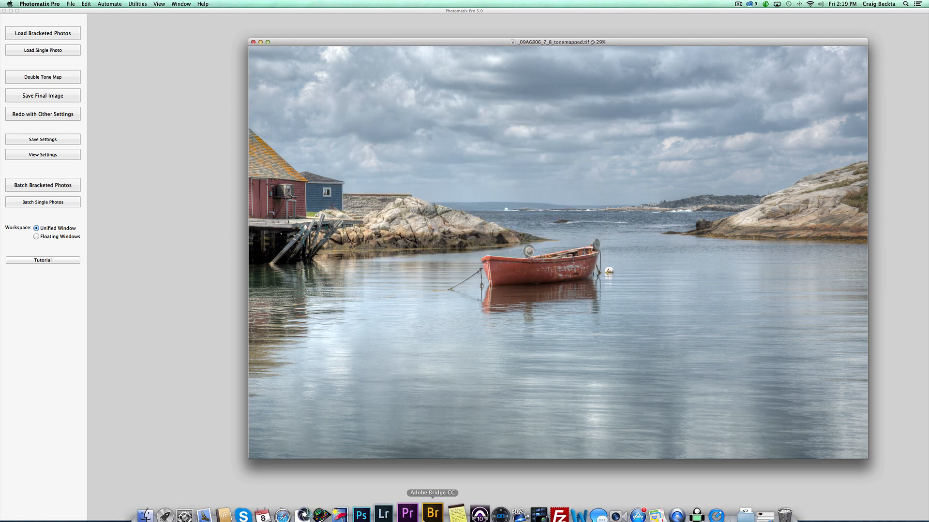
pyautogui.click(428, 507)
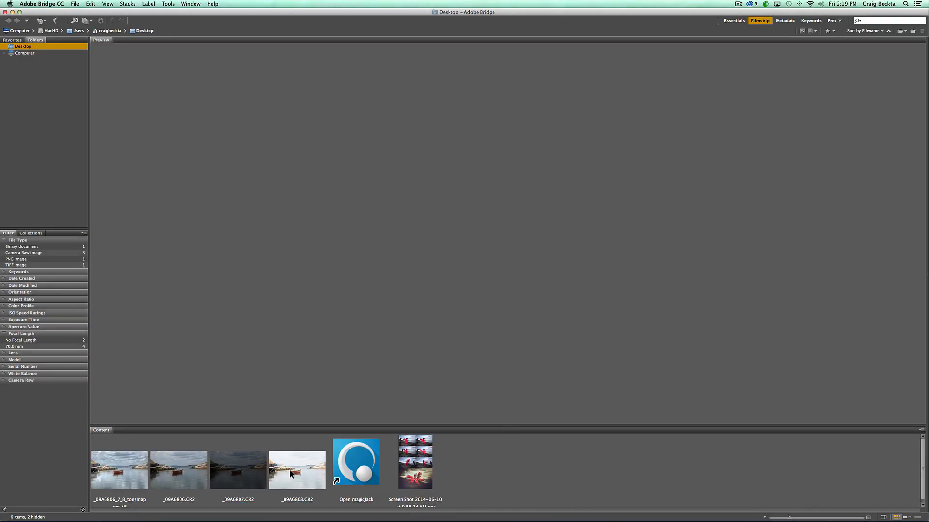
pyautogui.click(115, 474)
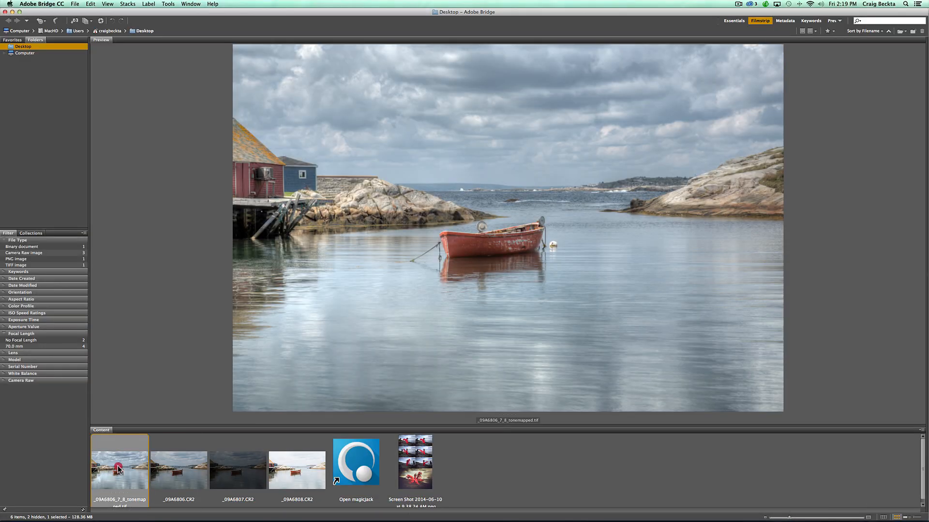
pyautogui.rightClick(117, 467)
pyautogui.click(137, 364)
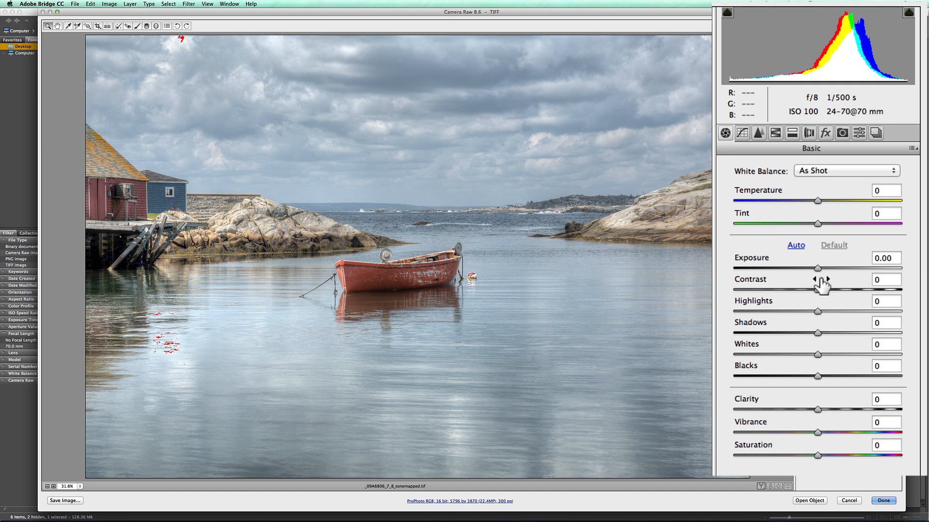
# Step: Set Exposure to -0.10, Highlights to -18, Blacks to -2, Clarity to +17, Vibrance to +3 and Saturation to +4
pyautogui.moveTo(816, 265); pyautogui.dragTo(814, 266)
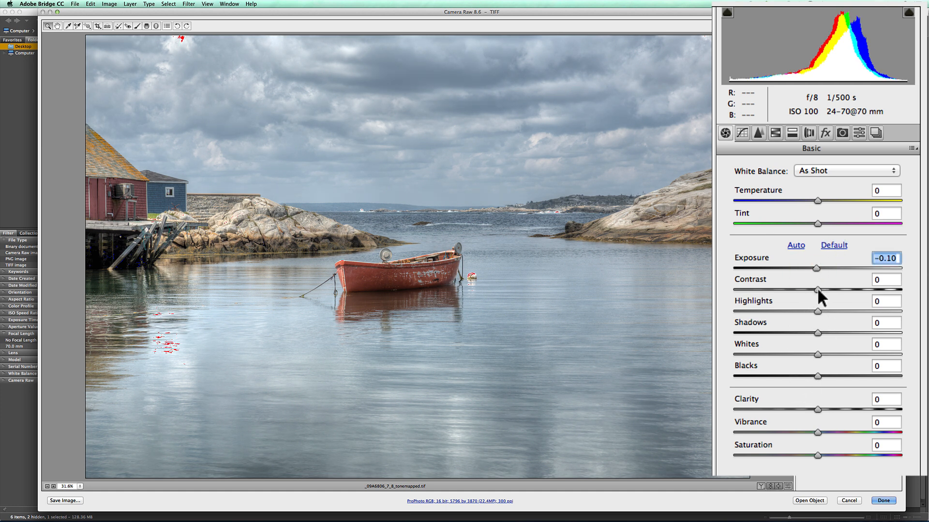
pyautogui.moveTo(816, 311); pyautogui.dragTo(798, 307)
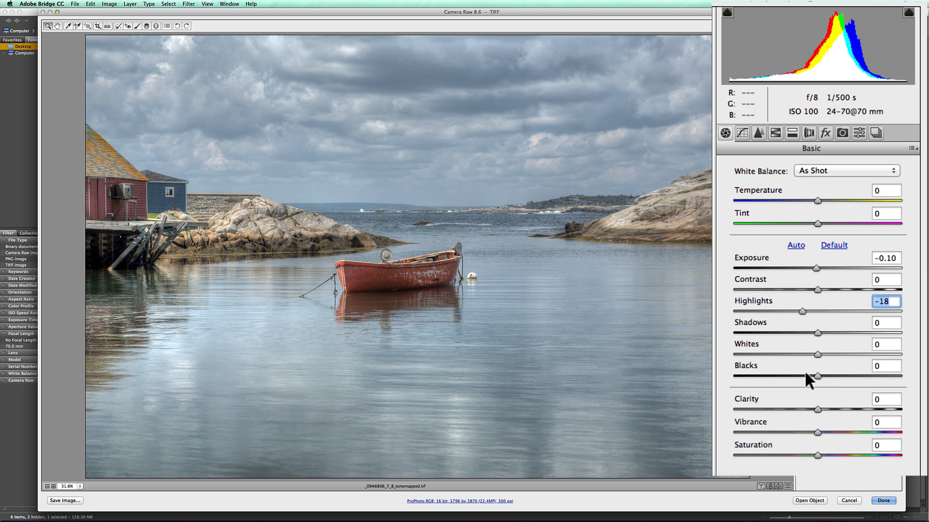
pyautogui.moveTo(817, 373); pyautogui.dragTo(821, 373)
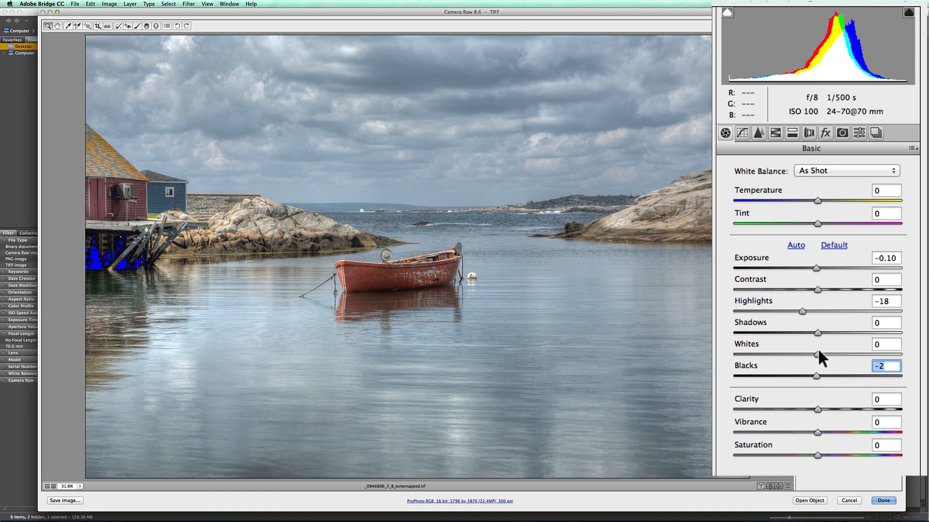
pyautogui.moveTo(820, 407); pyautogui.dragTo(833, 407)
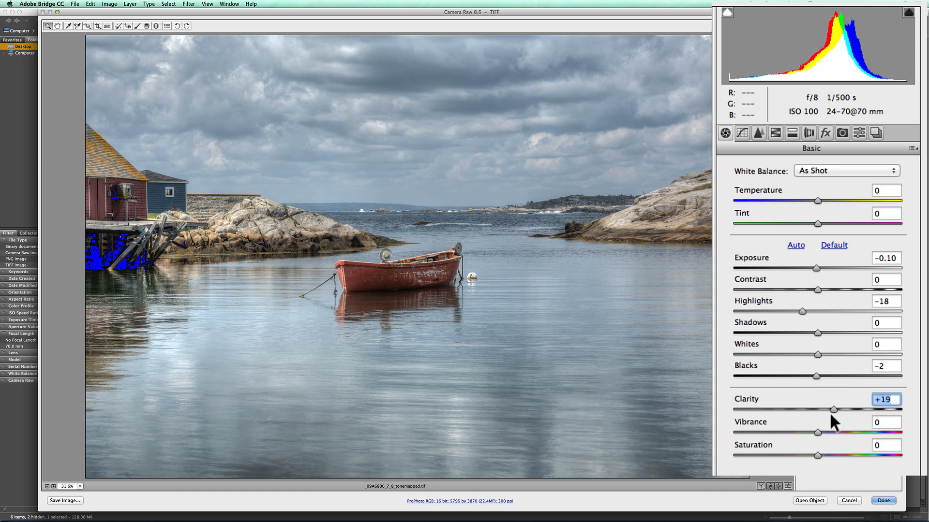
pyautogui.moveTo(831, 405); pyautogui.dragTo(821, 453)
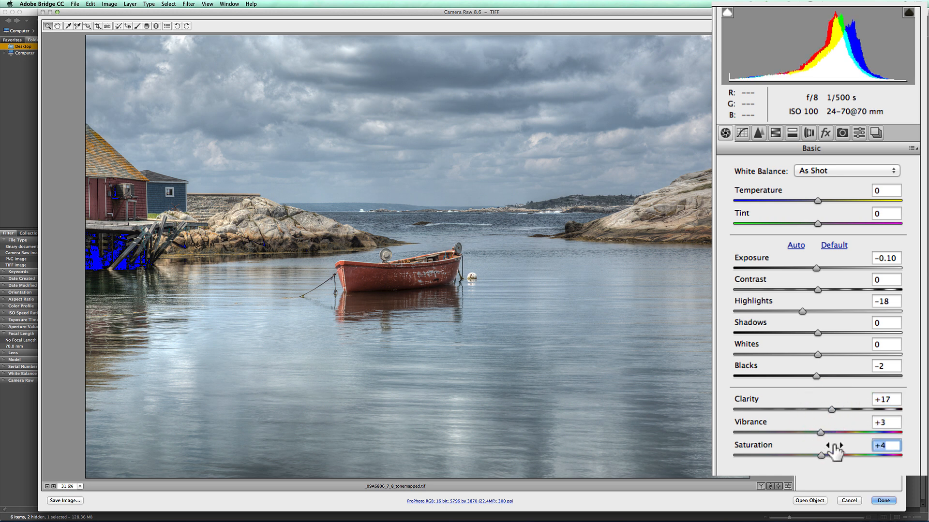
# Step: Enable Remove Chromatic Aberration in the color lens corrections
pyautogui.click(809, 133)
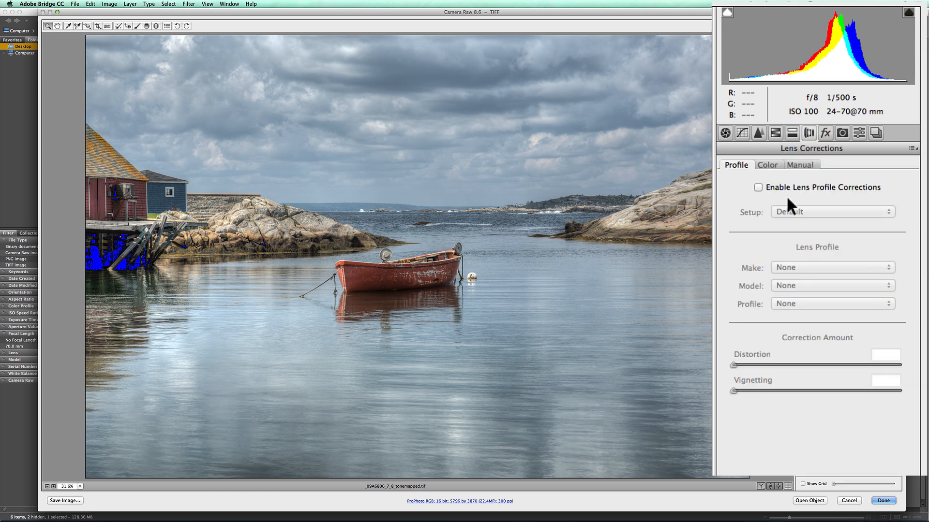
pyautogui.click(772, 161)
pyautogui.click(759, 188)
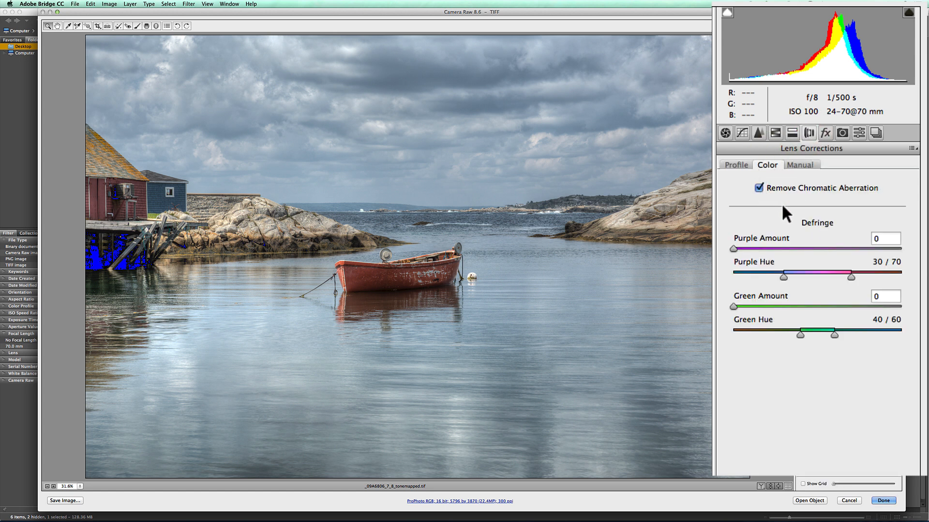
# Step: Try the Level mode of the Upright correction and turn Upright back off
pyautogui.click(807, 165)
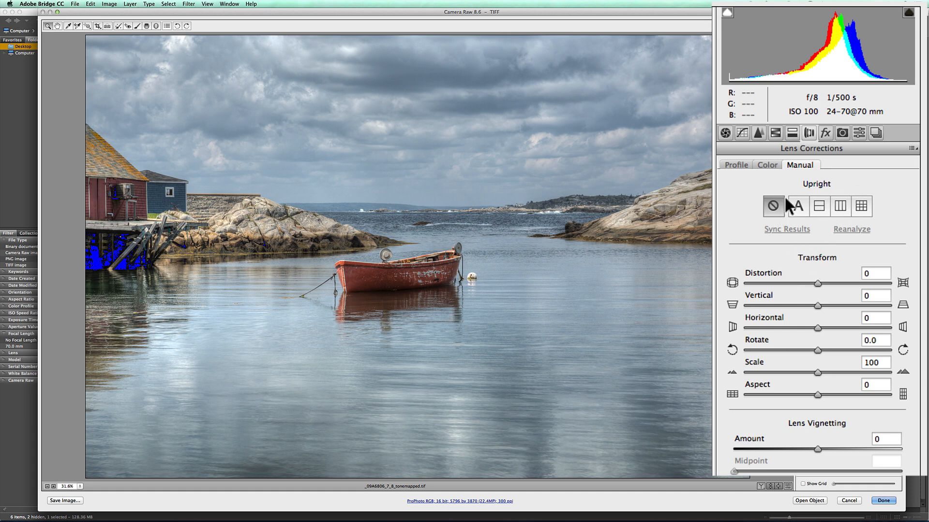
pyautogui.click(819, 204)
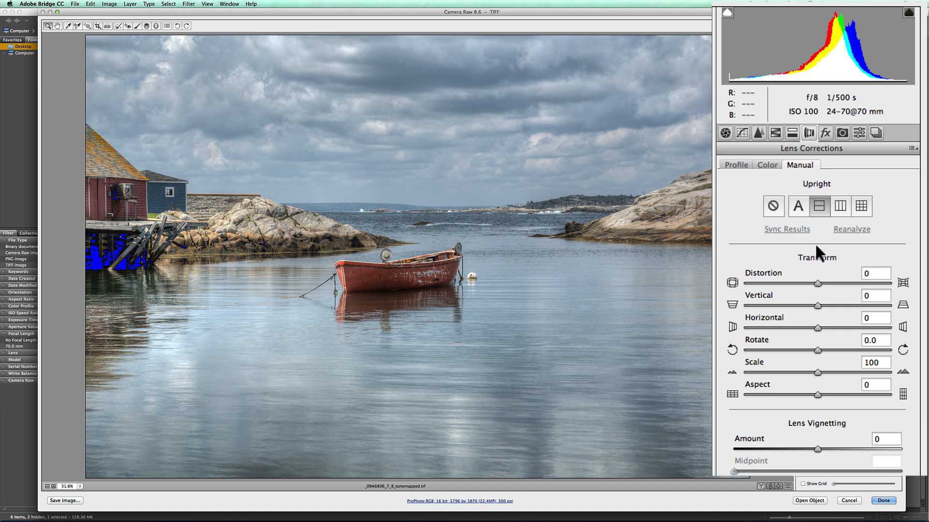
pyautogui.click(774, 203)
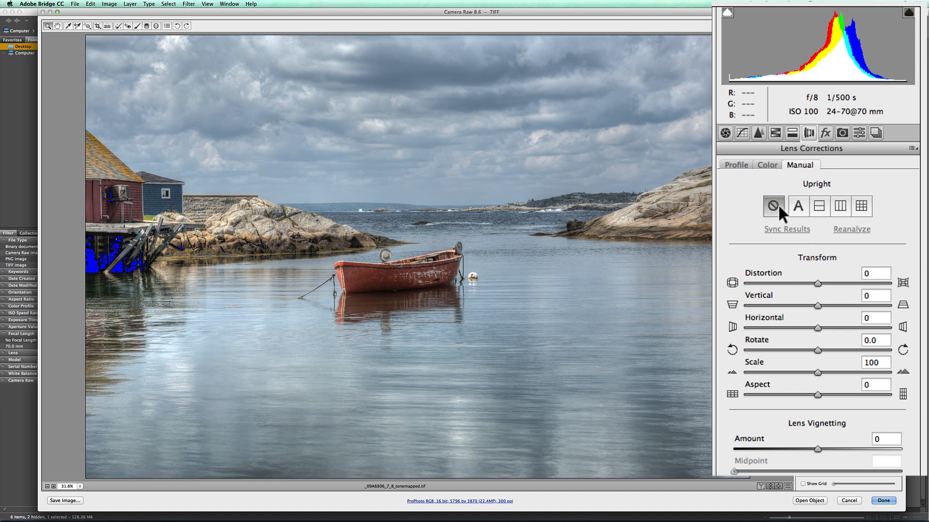
# Step: Add a graduated filter over the sky from the photo's upper edge down to the horizon, with Exposure set to -0.35
pyautogui.click(725, 133)
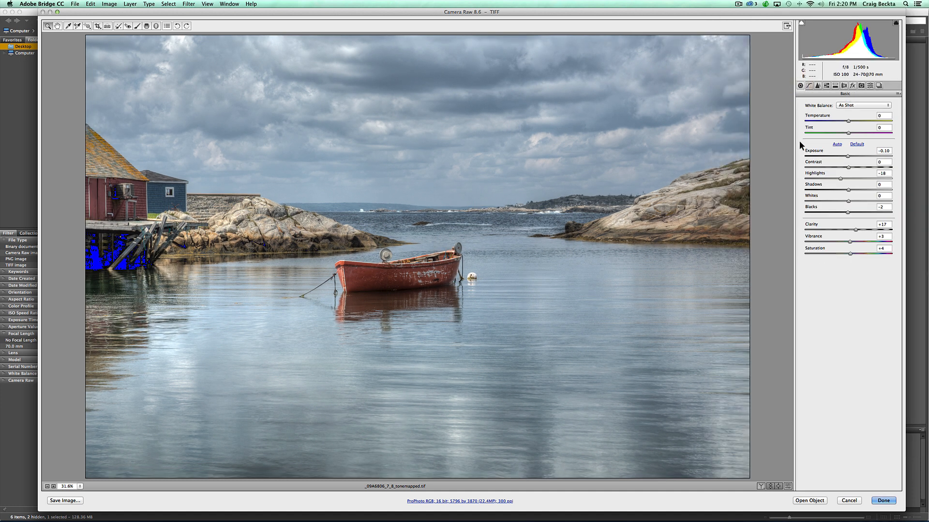
pyautogui.click(147, 25)
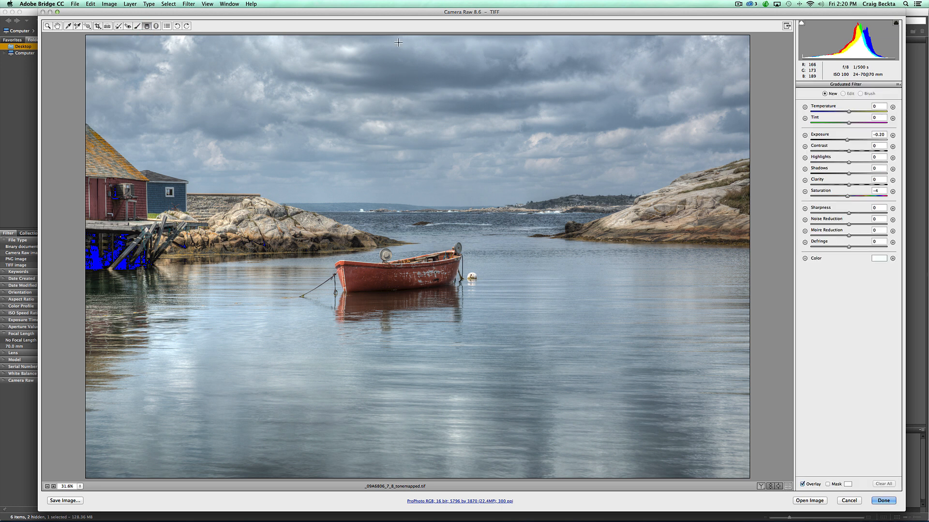
pyautogui.moveTo(402, 35); pyautogui.dragTo(402, 204)
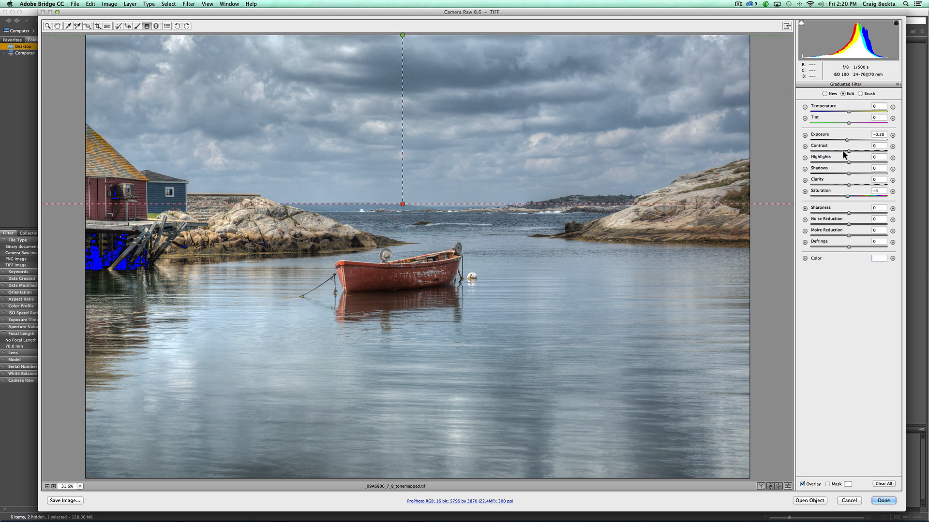
pyautogui.moveTo(847, 139); pyautogui.dragTo(839, 140)
pyautogui.moveTo(811, 221)
pyautogui.mouseDown()
pyautogui.moveTo(855, 217)
pyautogui.moveTo(820, 220)
pyautogui.mouseUp()
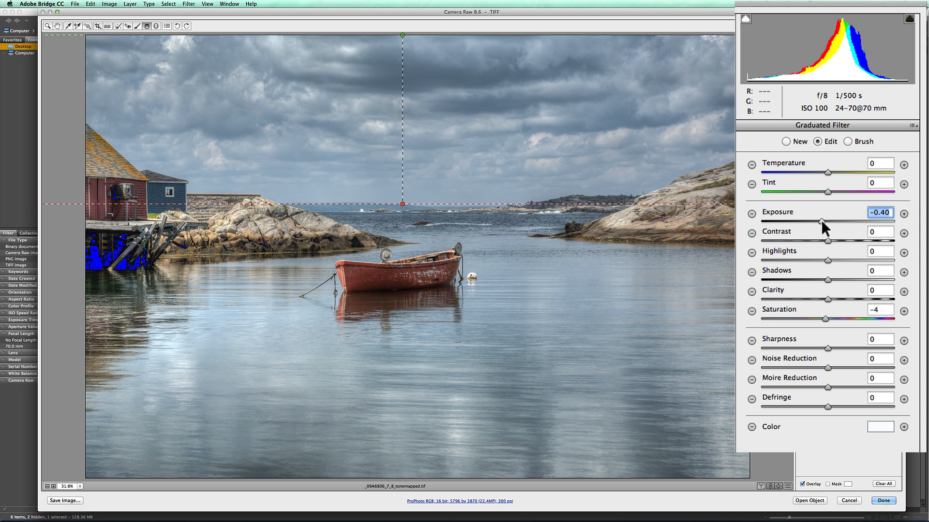
pyautogui.click(823, 220)
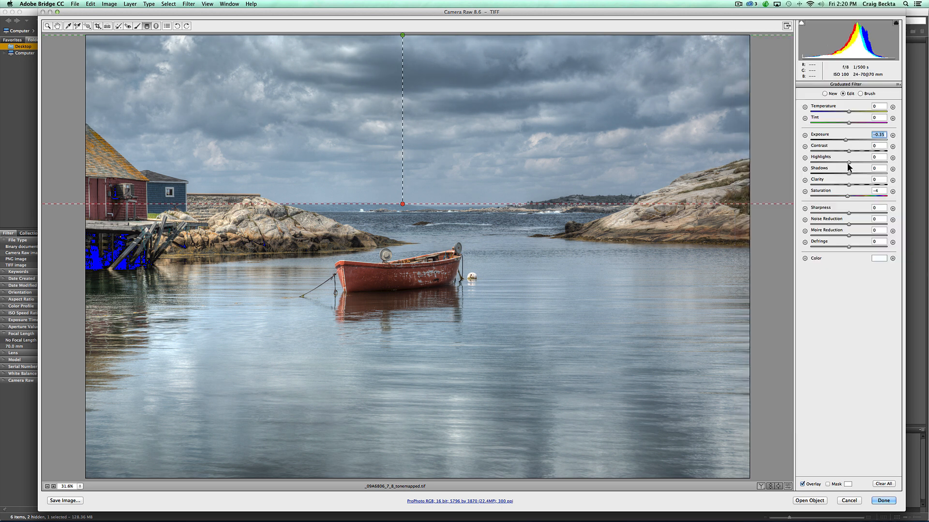
# Step: Open the photo in Photoshop as a smart object and make an independent copy of it with New Smart Object via Copy
pyautogui.click(815, 501)
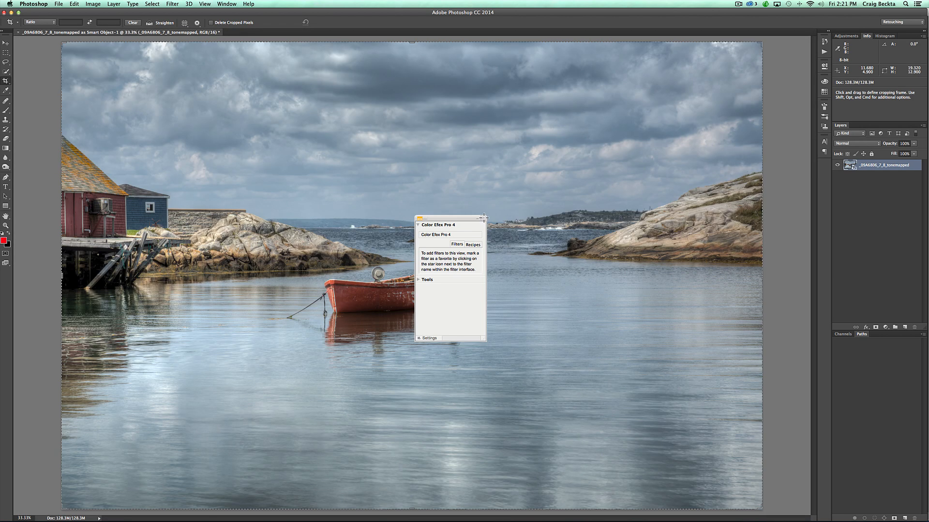
pyautogui.click(482, 218)
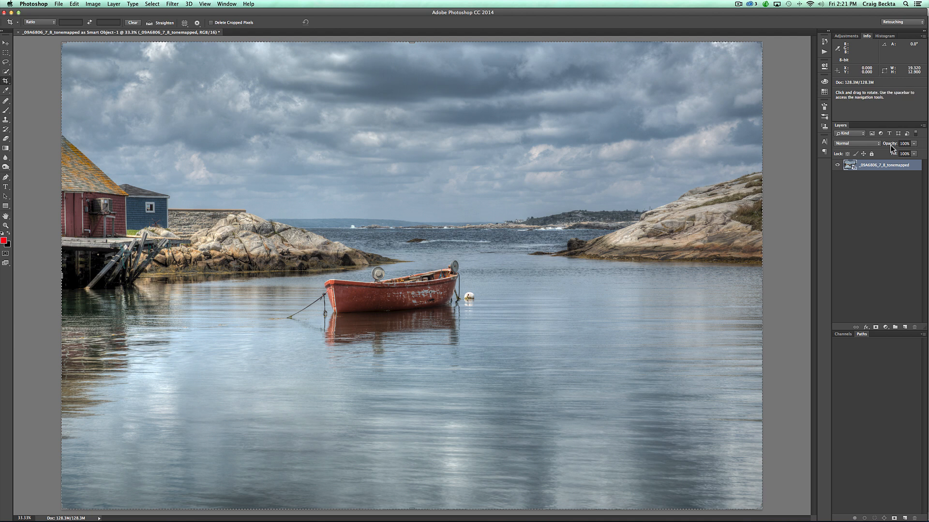
pyautogui.rightClick(885, 170)
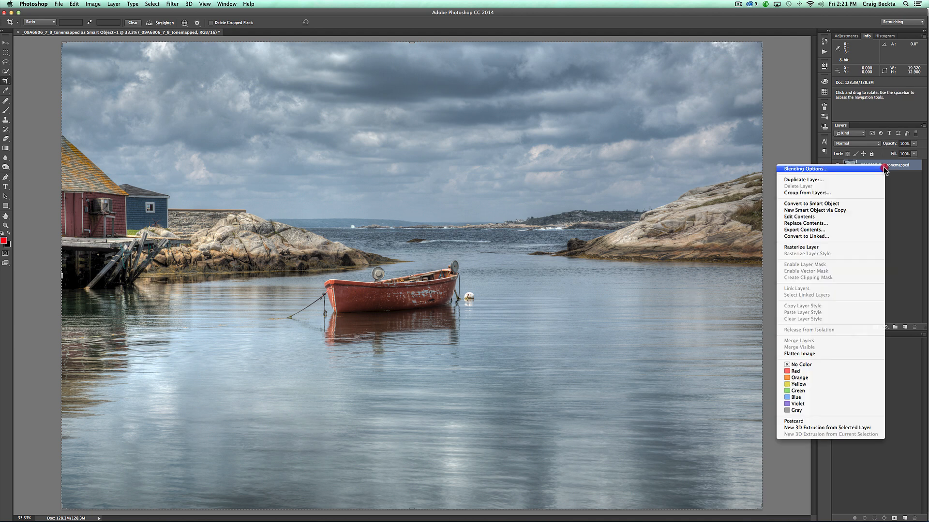
pyautogui.click(862, 211)
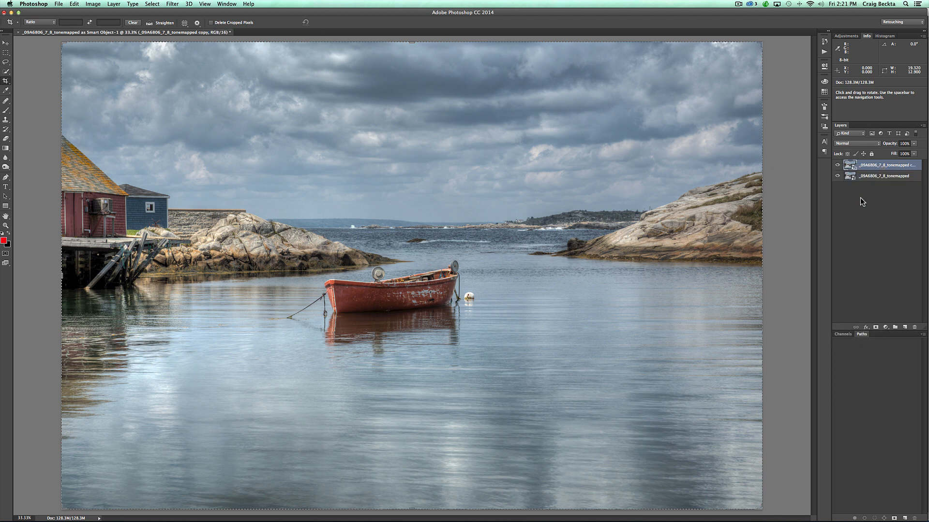
# Step: Reopen the copied smart object in Camera Raw and convert it to grayscale
pyautogui.doubleClick(850, 164)
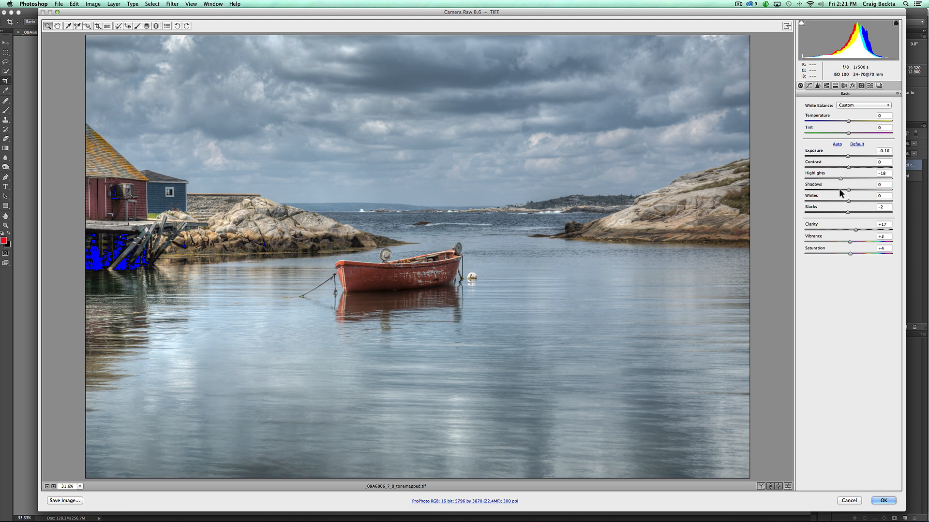
pyautogui.click(826, 86)
pyautogui.click(828, 104)
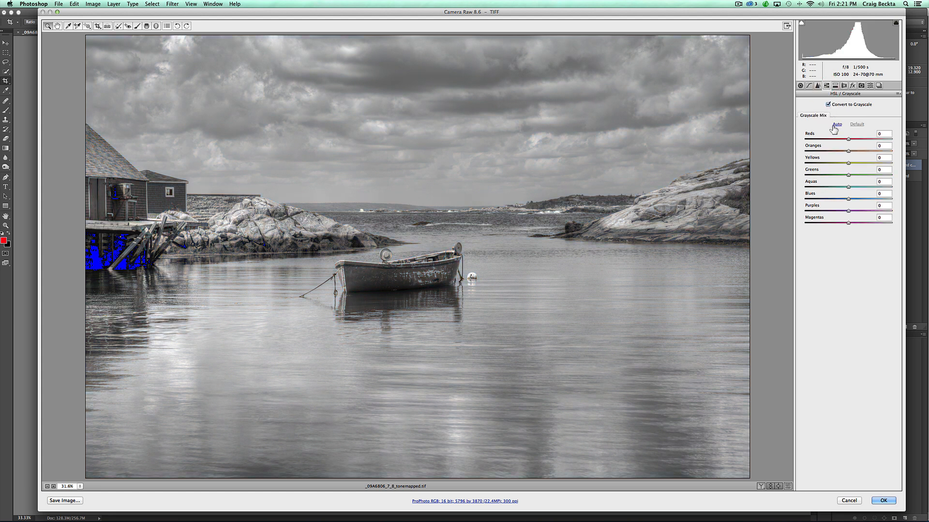
pyautogui.click(881, 500)
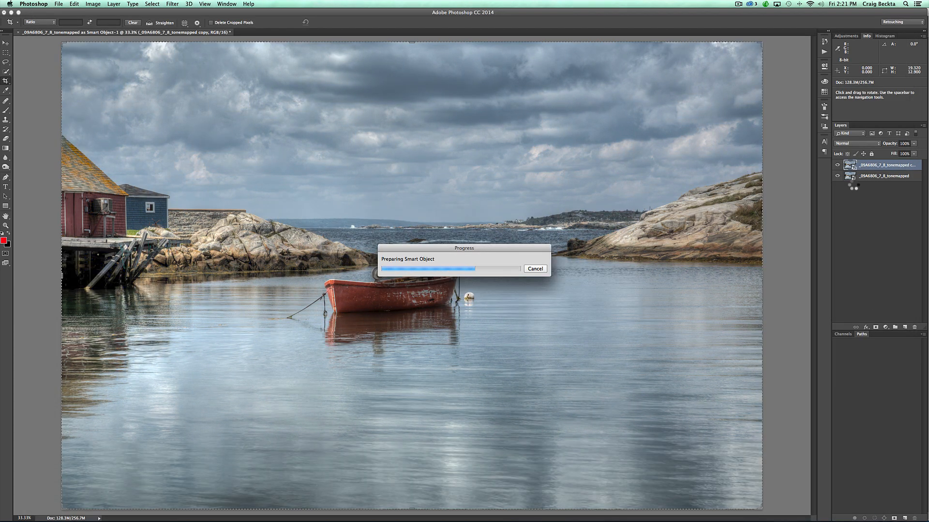
# Step: Blend the grayscale copy in Soft Light at 49% opacity and compare the photo with and without it
pyautogui.click(866, 141)
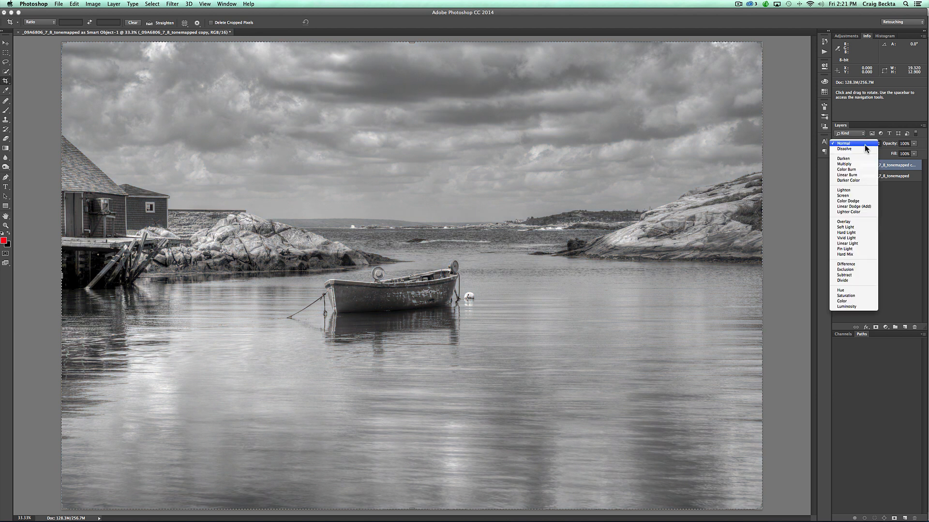
pyautogui.click(857, 226)
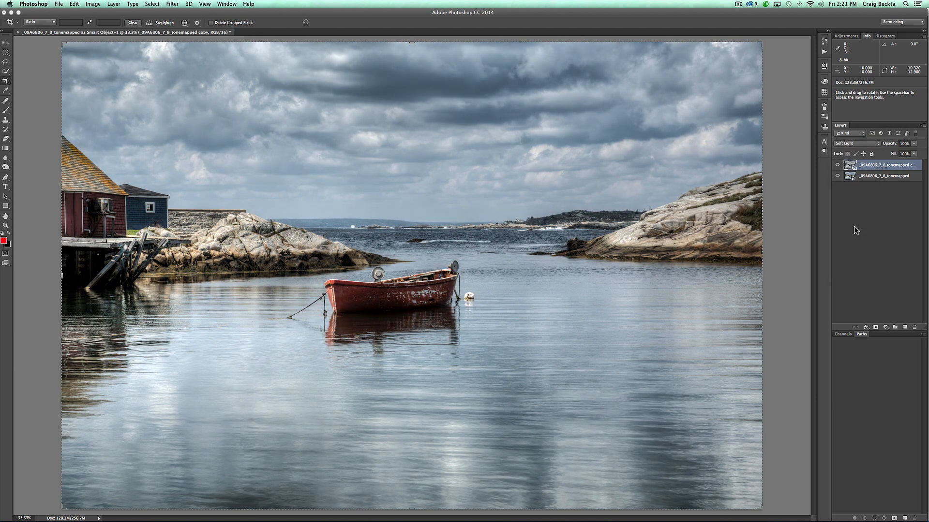
pyautogui.moveTo(890, 146); pyautogui.dragTo(880, 147)
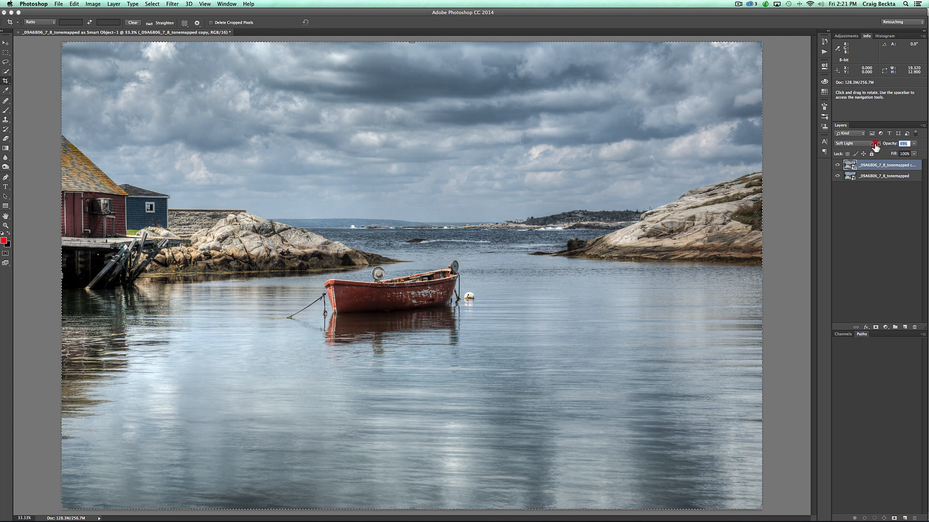
pyautogui.click(838, 166)
pyautogui.click(838, 165)
pyautogui.click(838, 166)
pyautogui.click(837, 166)
# Step: Merge both tone mapped layers into one and duplicate the merged layer
pyautogui.keyDown('shift'); pyautogui.click(898, 177); pyautogui.keyUp('shift')
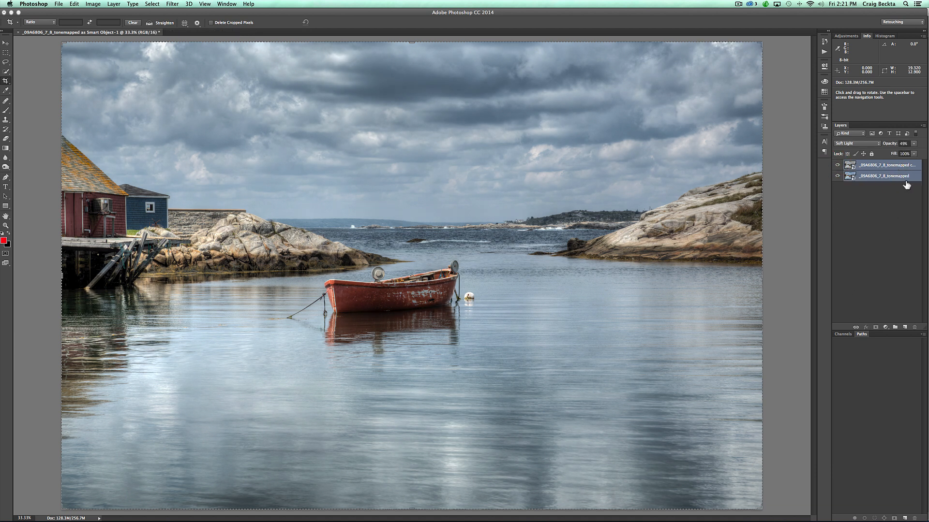
pyautogui.press('super+e')
pyautogui.press('super+j')
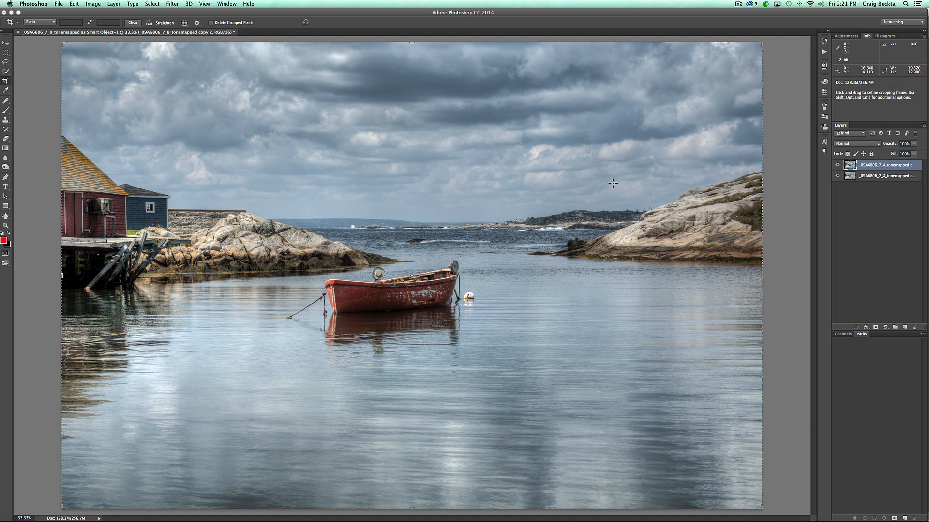
# Step: Crop the photo to about 18.26 by 11.28, trimming the sky, the foreground water and the edge of the far rocks
pyautogui.moveTo(411, 42); pyautogui.dragTo(438, 71)
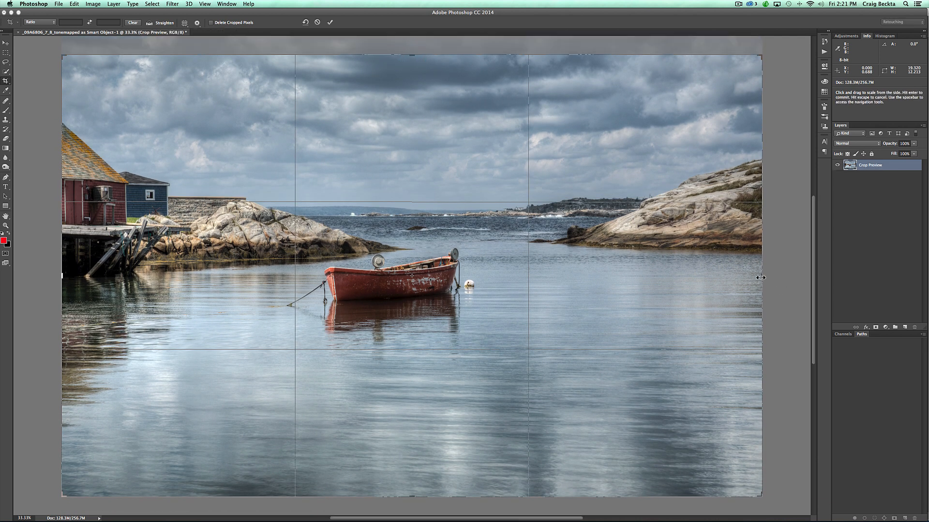
pyautogui.moveTo(762, 276); pyautogui.dragTo(742, 277)
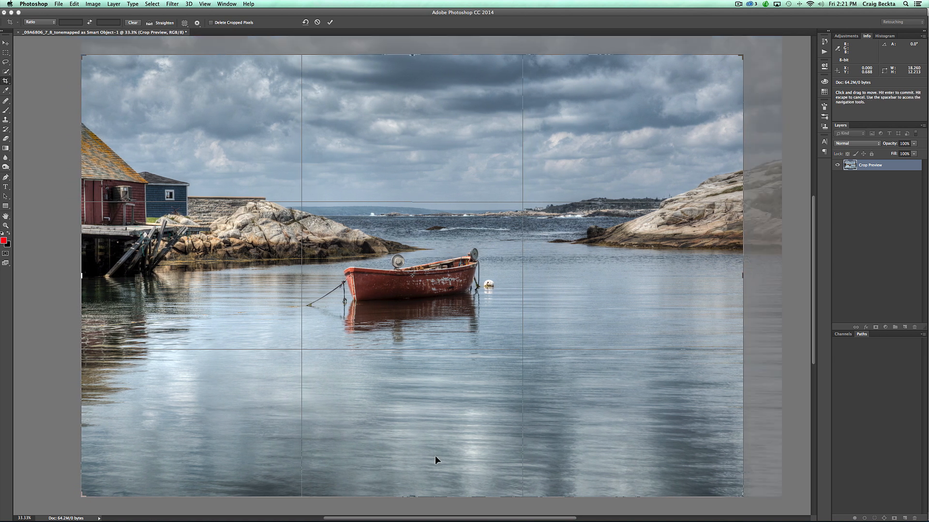
pyautogui.moveTo(411, 496); pyautogui.dragTo(409, 477)
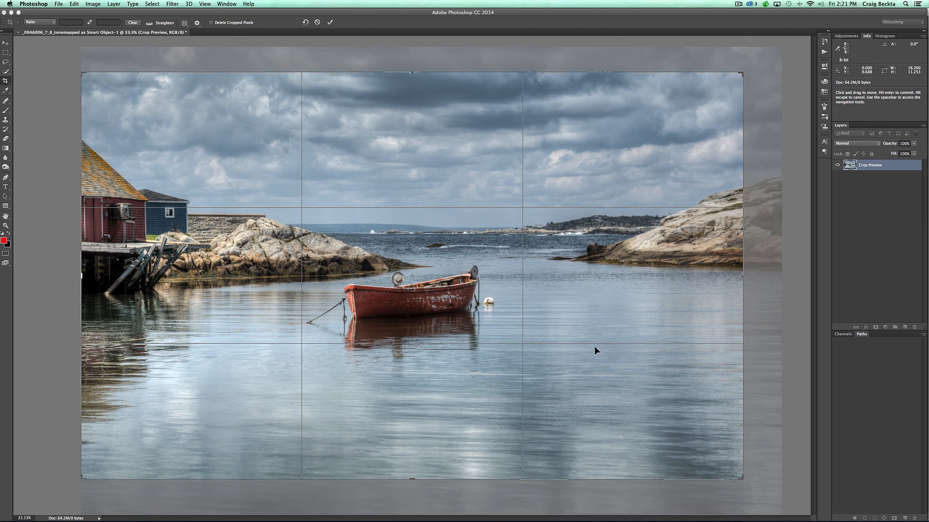
pyautogui.moveTo(411, 73); pyautogui.dragTo(414, 82)
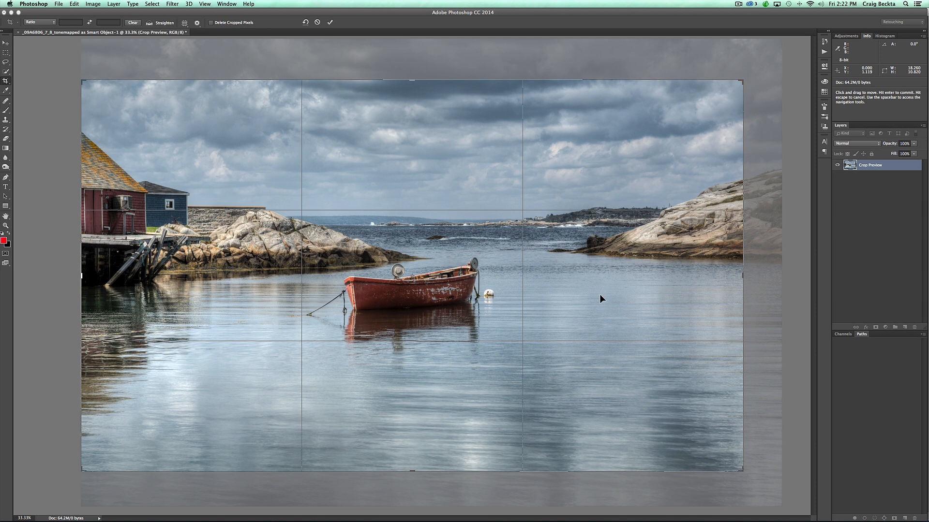
pyautogui.press('Return')
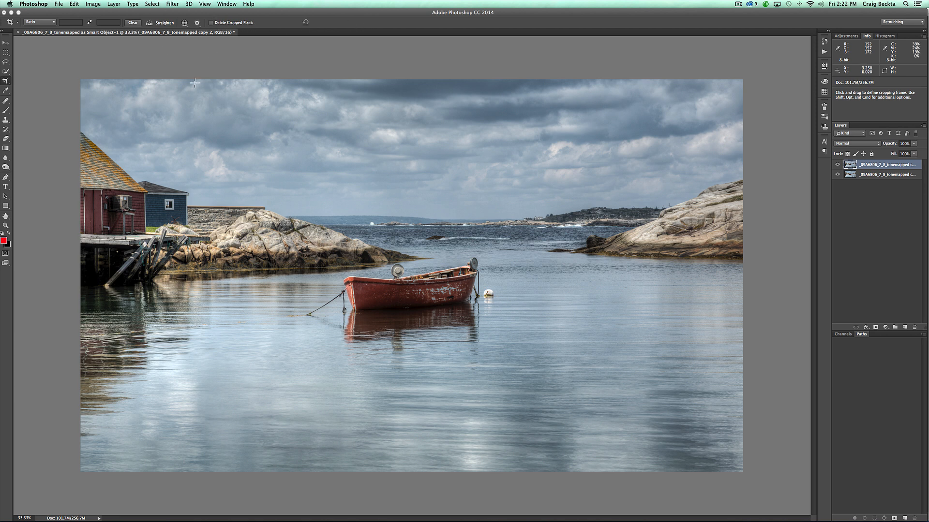
pyautogui.moveTo(414, 79); pyautogui.dragTo(415, 73)
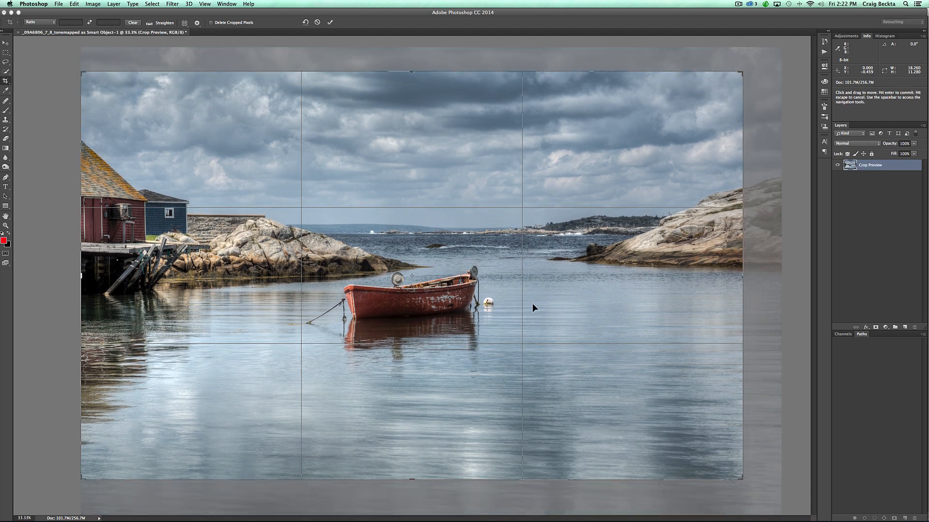
pyautogui.press('Return')
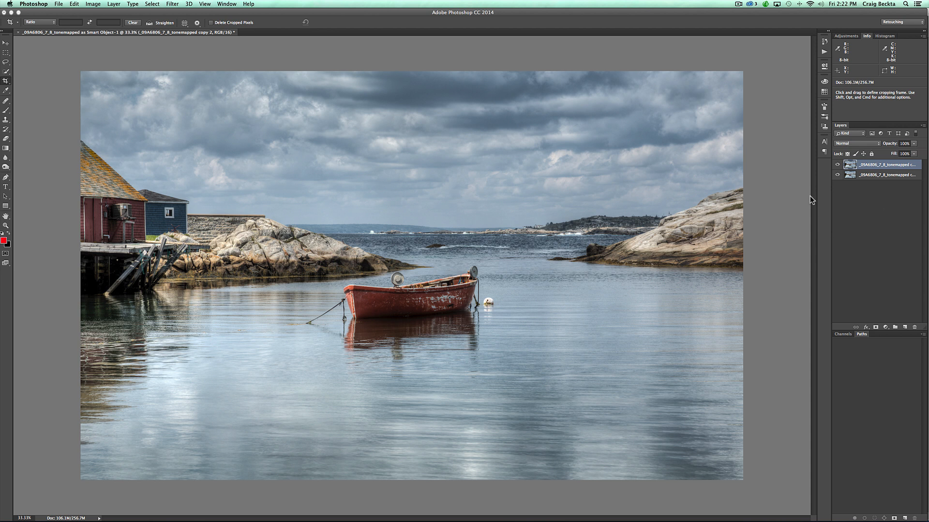
# Step: Stamp the visible layers onto a new layer above the others and apply the High Pass filter to it
pyautogui.press('alt+shift+super+n')
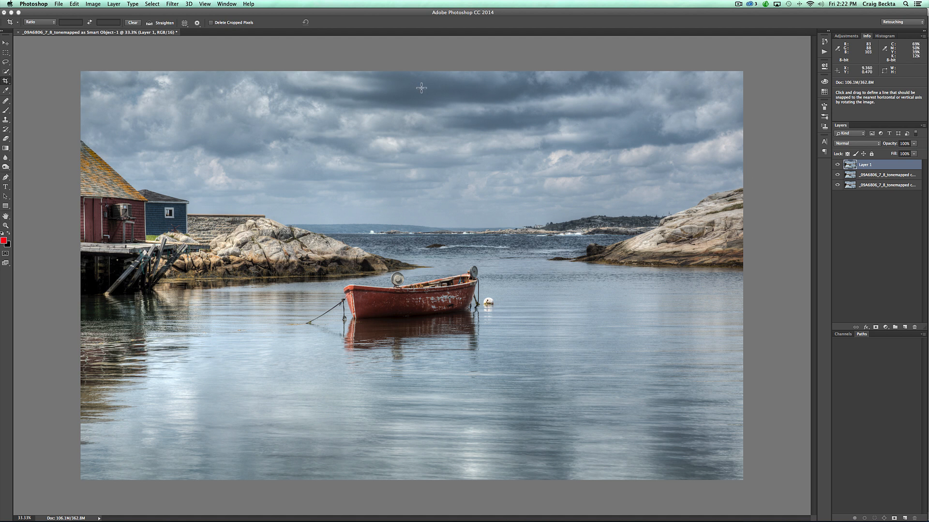
pyautogui.click(174, 5)
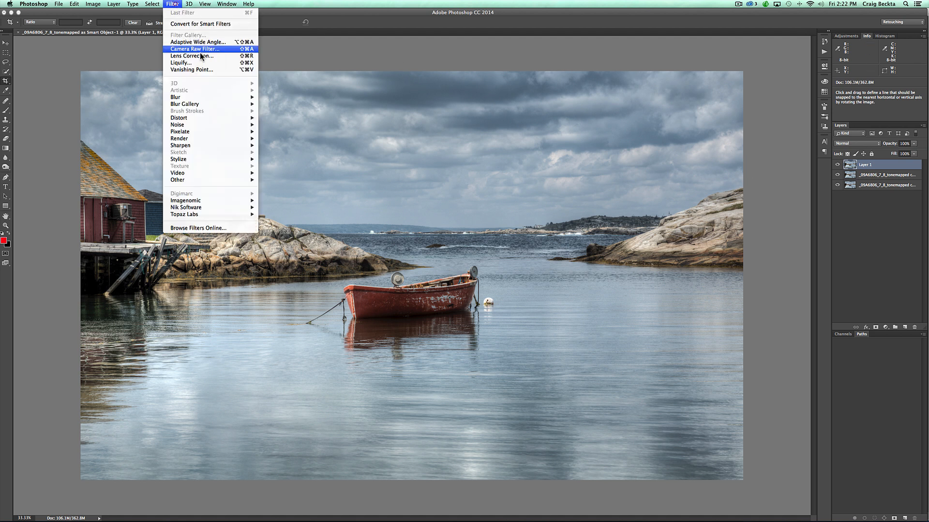
pyautogui.moveTo(234, 180)
pyautogui.click(281, 188)
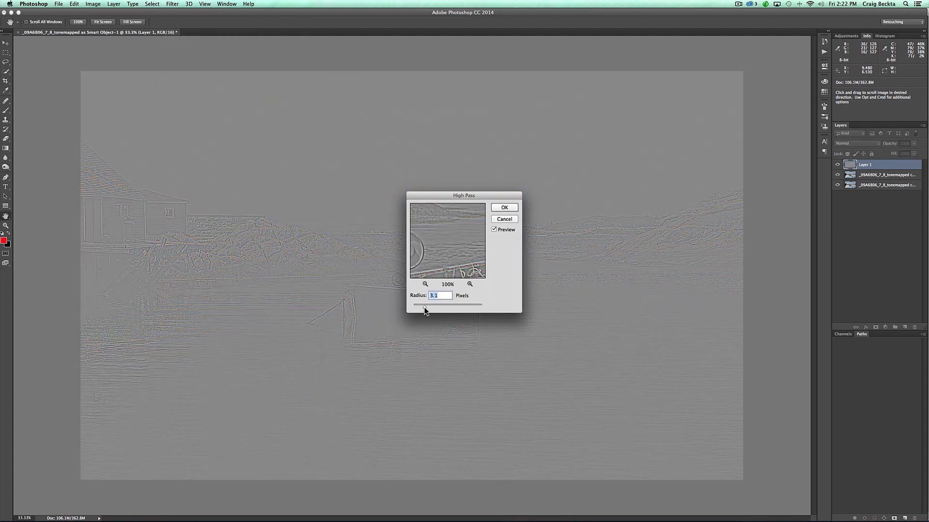
pyautogui.moveTo(424, 308); pyautogui.dragTo(428, 307)
pyautogui.click(504, 207)
pyautogui.press('c')
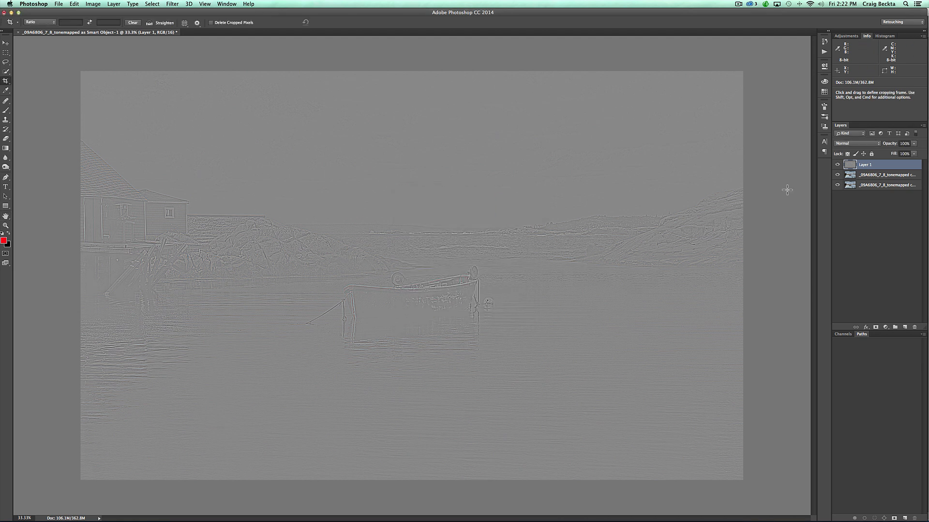
# Step: Blend the High Pass layer in Overlay at 41% opacity and compare the photo with and without the sharpening
pyautogui.click(873, 144)
pyautogui.click(864, 144)
pyautogui.click(864, 143)
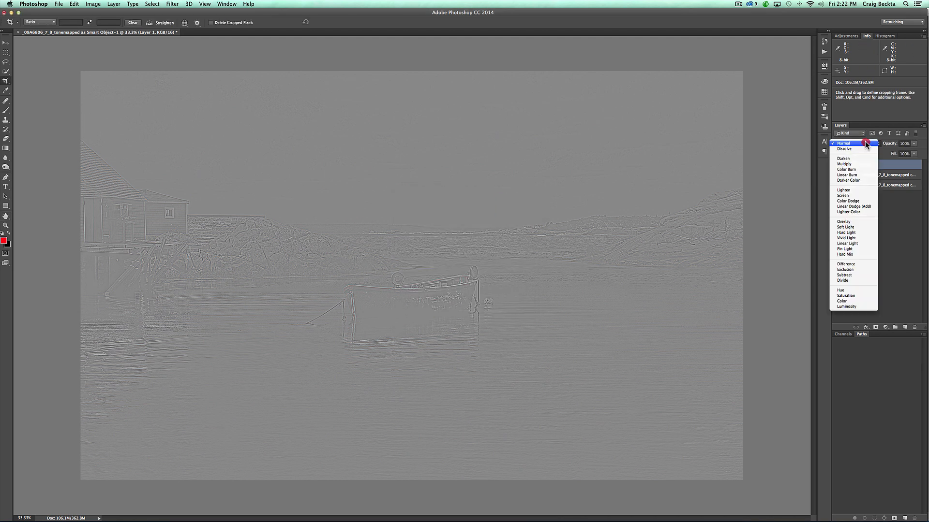
pyautogui.click(856, 223)
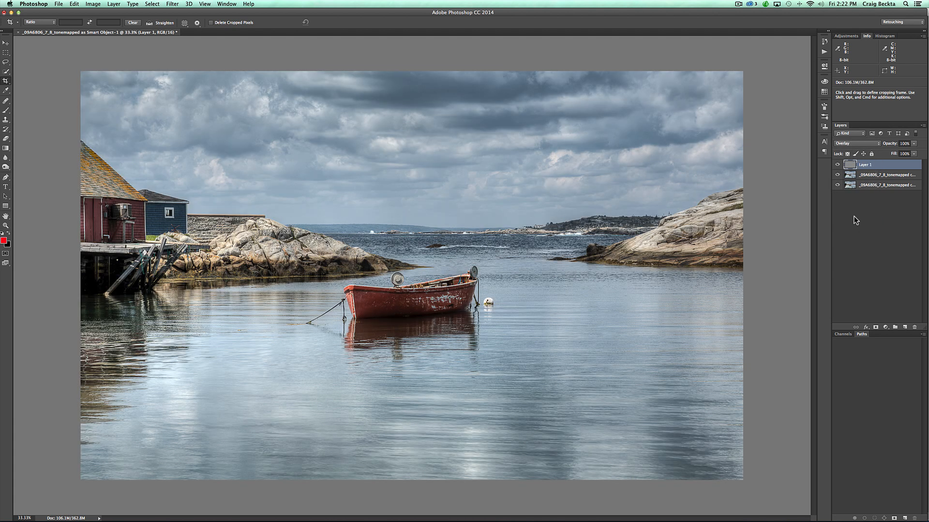
pyautogui.click(838, 166)
pyautogui.click(838, 166)
pyautogui.moveTo(893, 146); pyautogui.dragTo(873, 146)
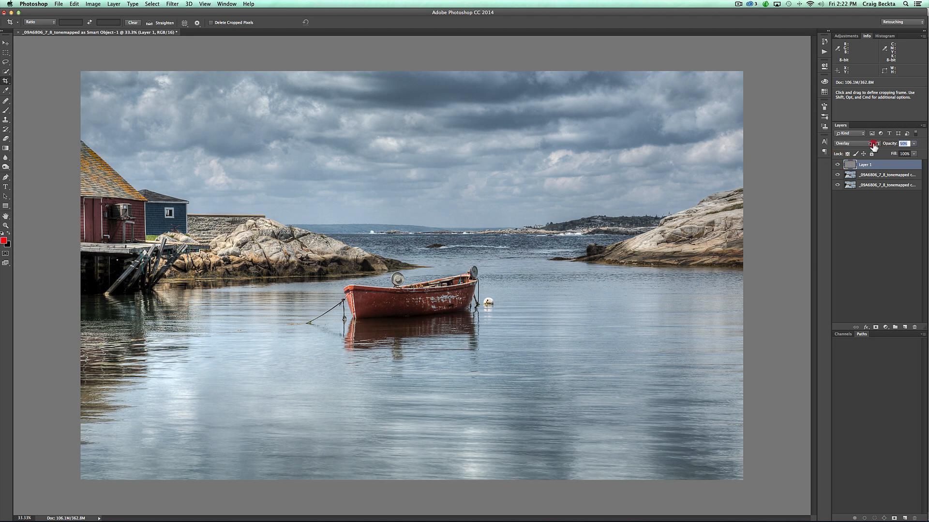
pyautogui.click(839, 166)
pyautogui.click(838, 166)
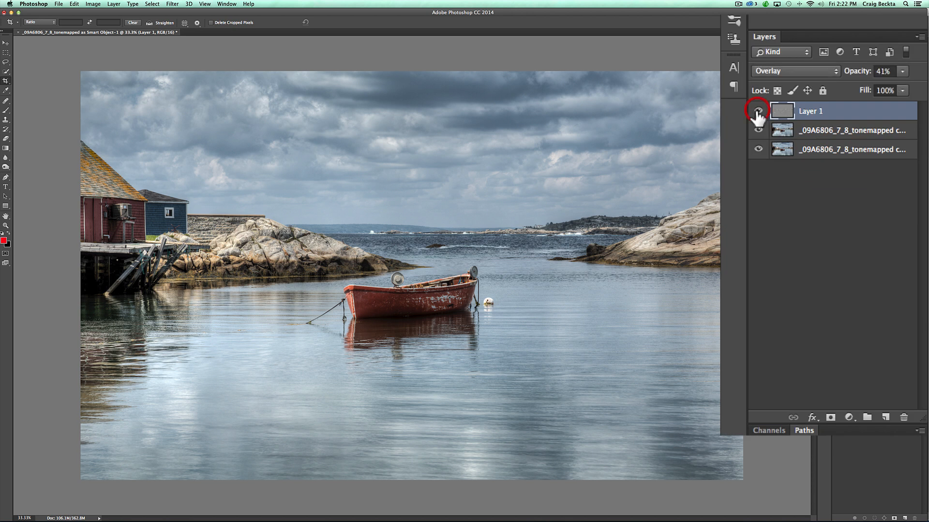
# Step: Inspect the sharpening on the boat, try the High Pass layer at 100% opacity, and reduce it to 38%
pyautogui.press('super+equal')
pyautogui.press('super+equal')
pyautogui.press('super+equal')
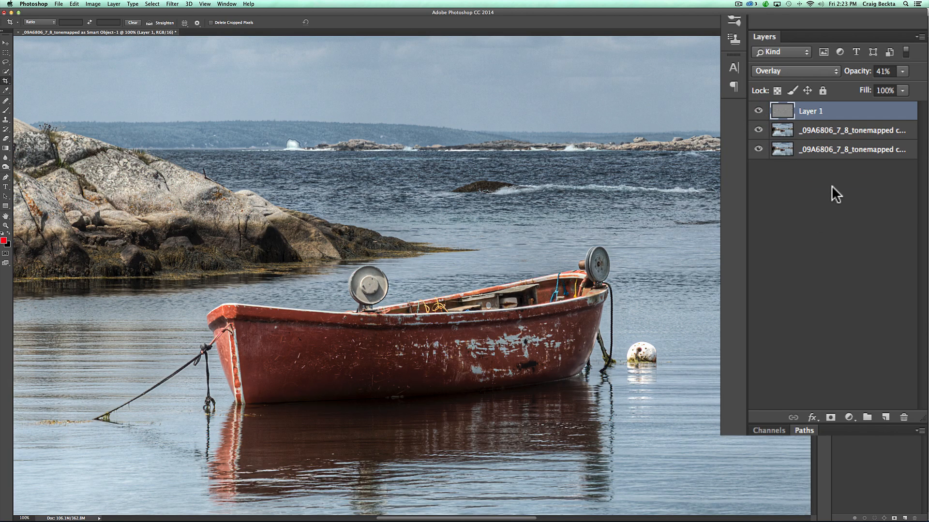
pyautogui.click(758, 111)
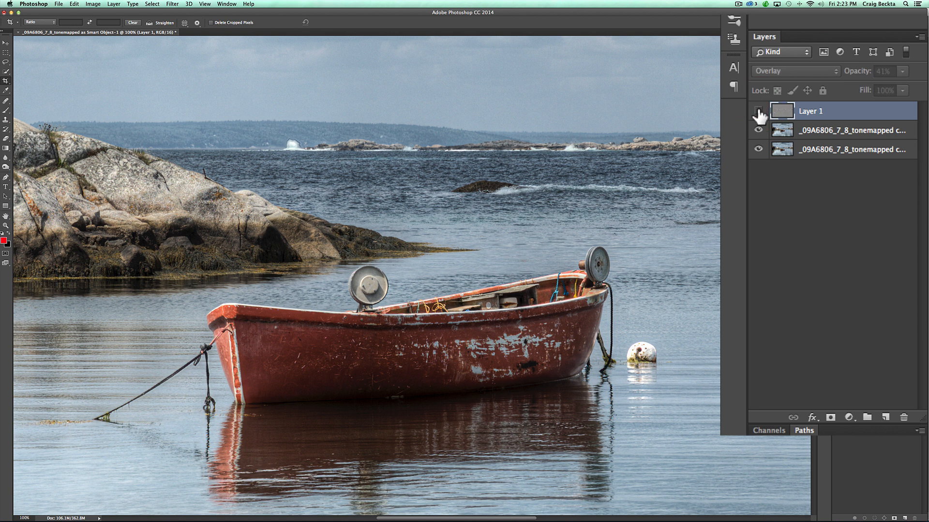
pyautogui.click(759, 111)
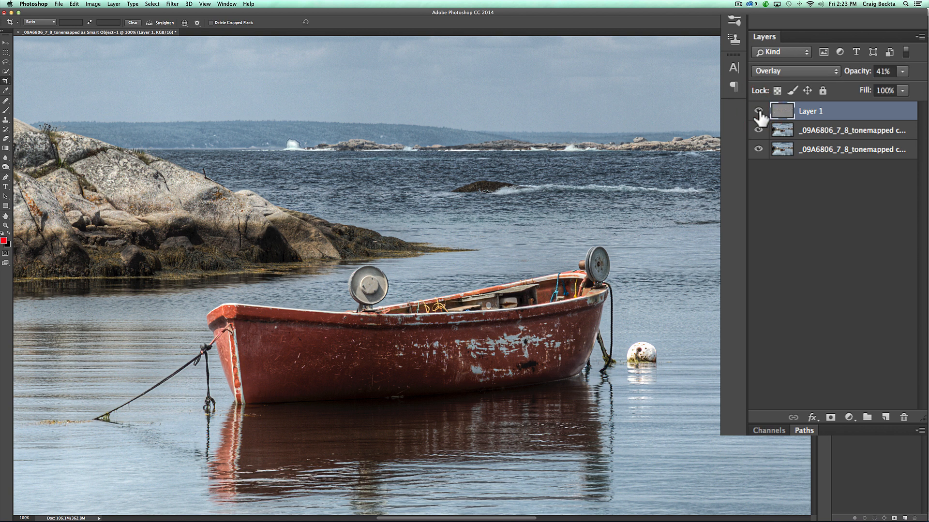
pyautogui.moveTo(858, 74); pyautogui.dragTo(907, 68)
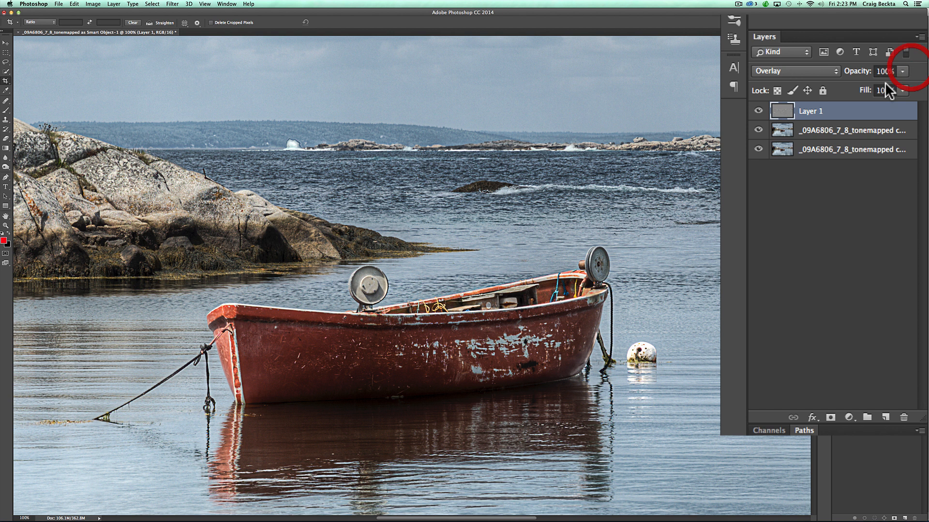
pyautogui.moveTo(869, 72); pyautogui.dragTo(811, 76)
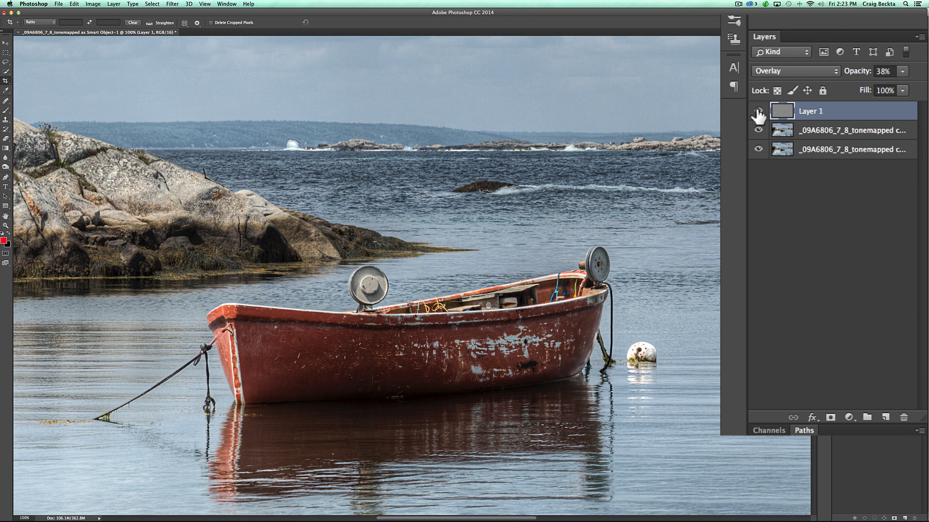
pyautogui.click(758, 111)
pyautogui.click(757, 111)
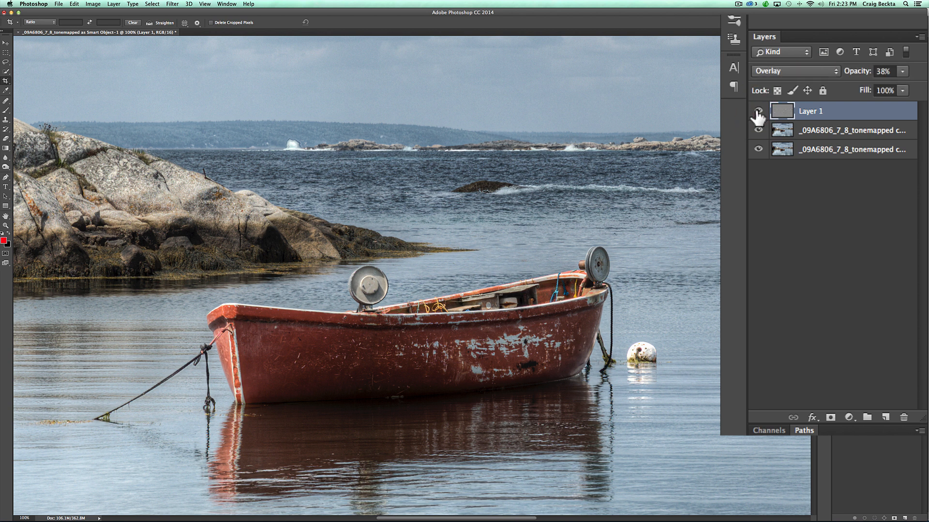
# Step: Try the Soft Light, Overlay and Linear Light blend modes on the High Pass layer
pyautogui.click(826, 69)
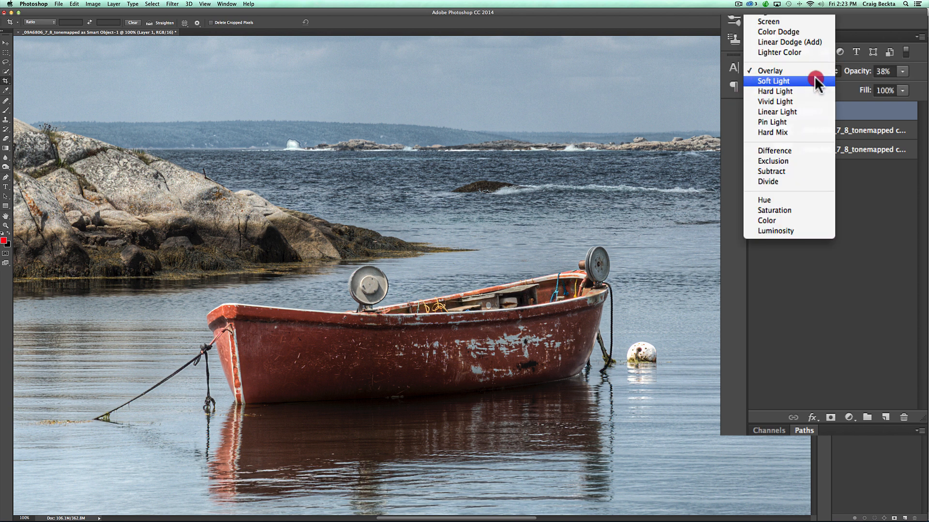
pyautogui.click(817, 79)
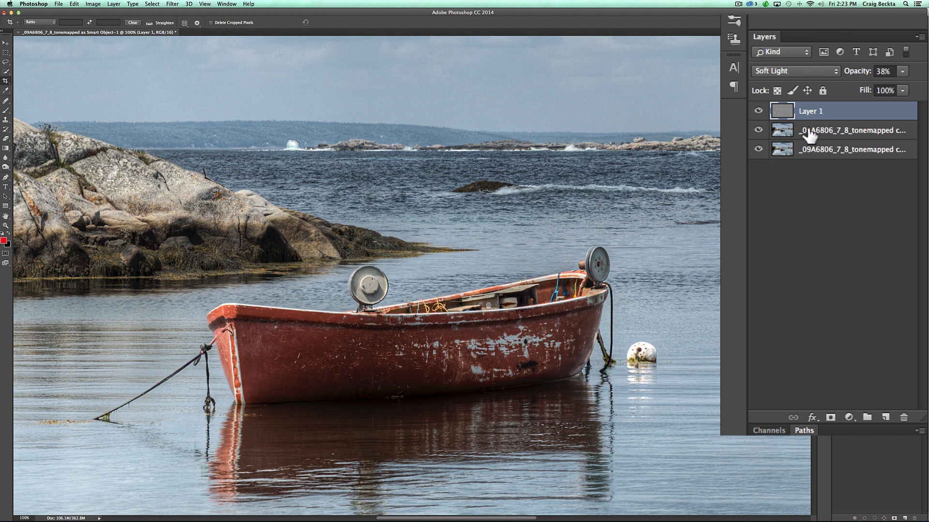
pyautogui.click(822, 71)
pyautogui.click(816, 59)
pyautogui.click(816, 70)
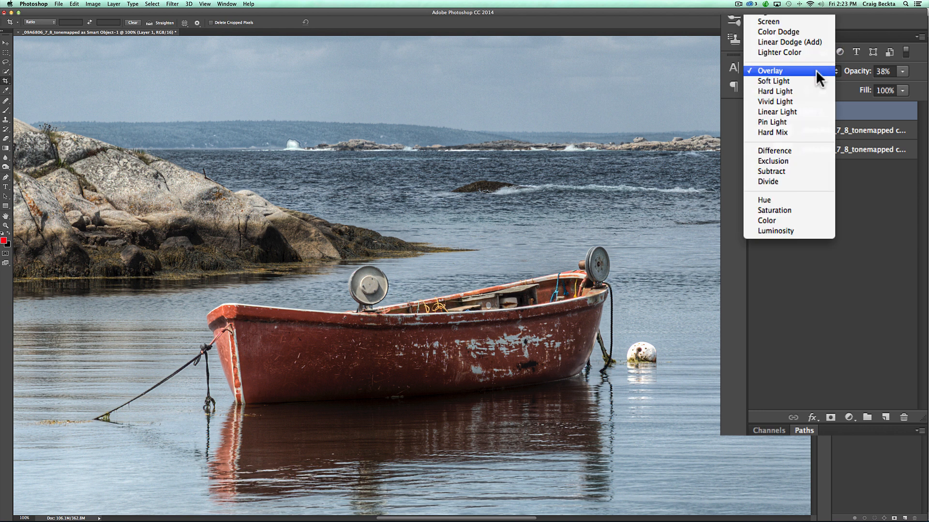
pyautogui.click(804, 111)
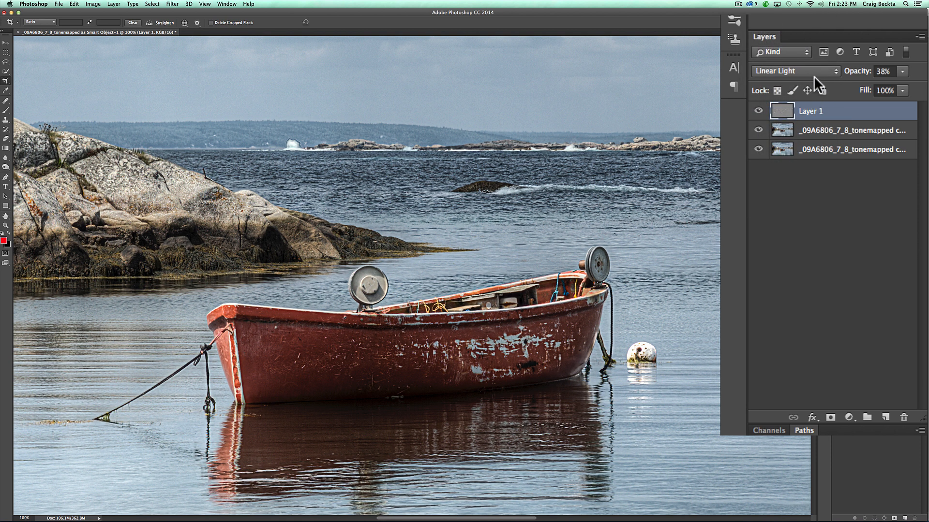
# Step: Set the High Pass layer to Soft Light at 49% opacity and check its effect on the whole photo
pyautogui.click(814, 71)
pyautogui.click(807, 39)
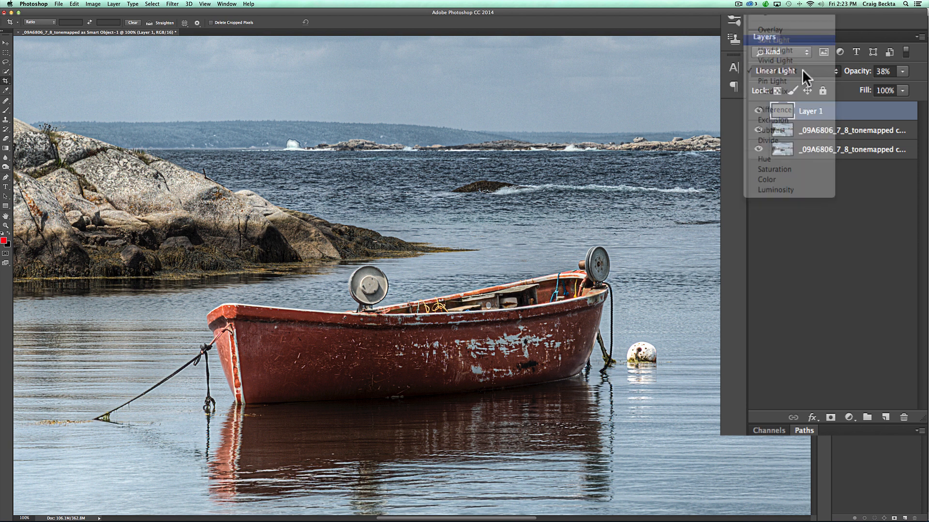
pyautogui.moveTo(858, 75); pyautogui.dragTo(866, 71)
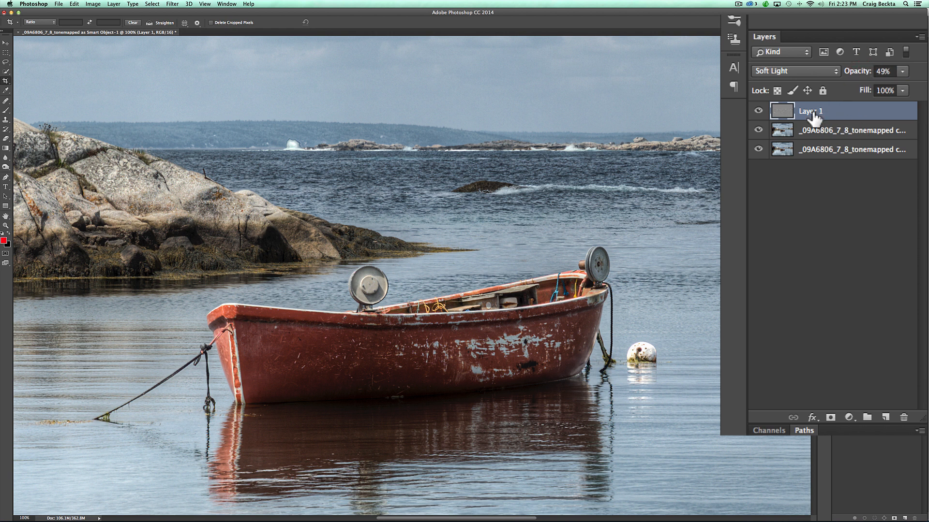
pyautogui.click(758, 110)
pyautogui.press('super+minus')
pyautogui.press('super+minus')
pyautogui.press('super+minus')
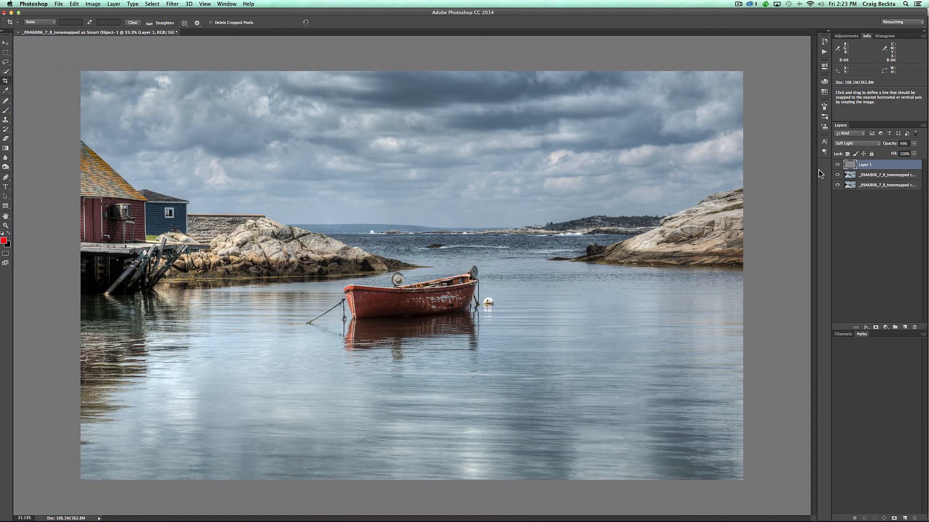